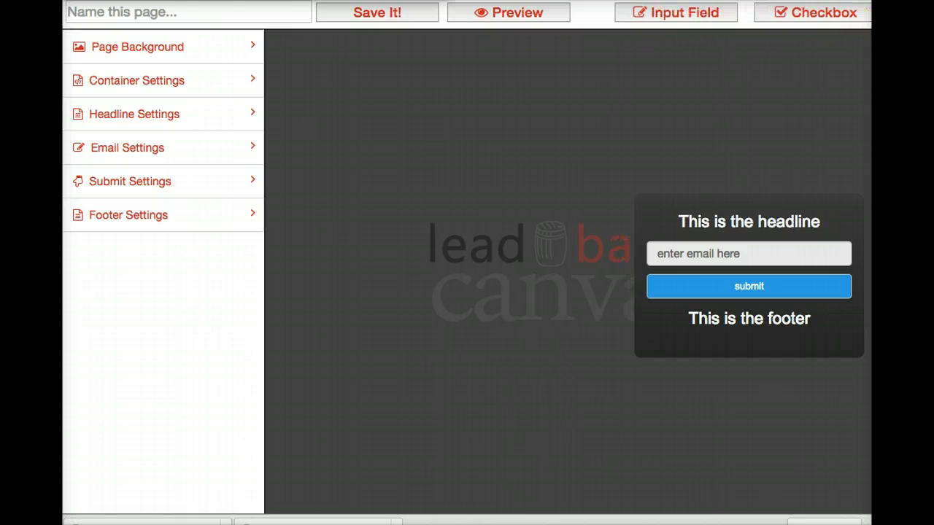
Name the new page newpagedemo and save it.
{"action": "left_click", "coordinate": [167, 13]}
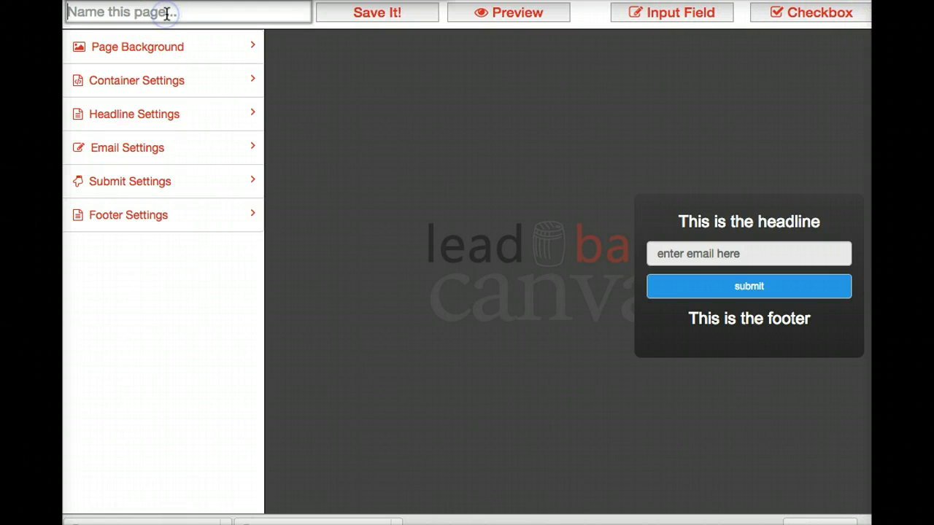
{"action": "left_click", "coordinate": [493, 22]}
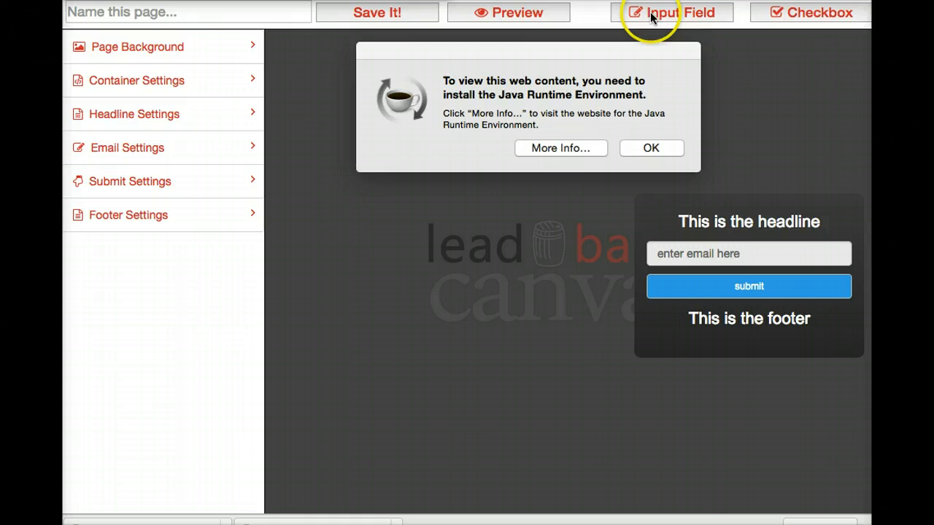
{"action": "left_click", "coordinate": [649, 149]}
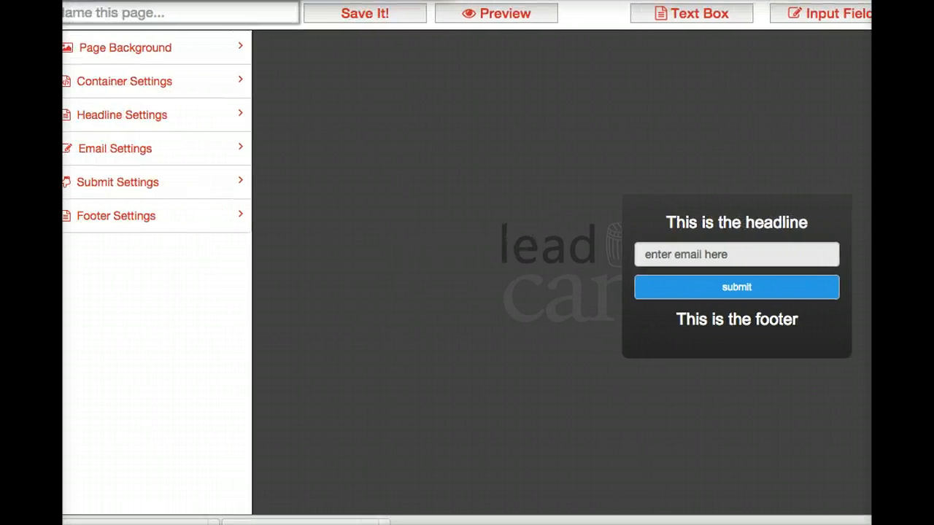
{"action": "left_click", "coordinate": [203, 20]}
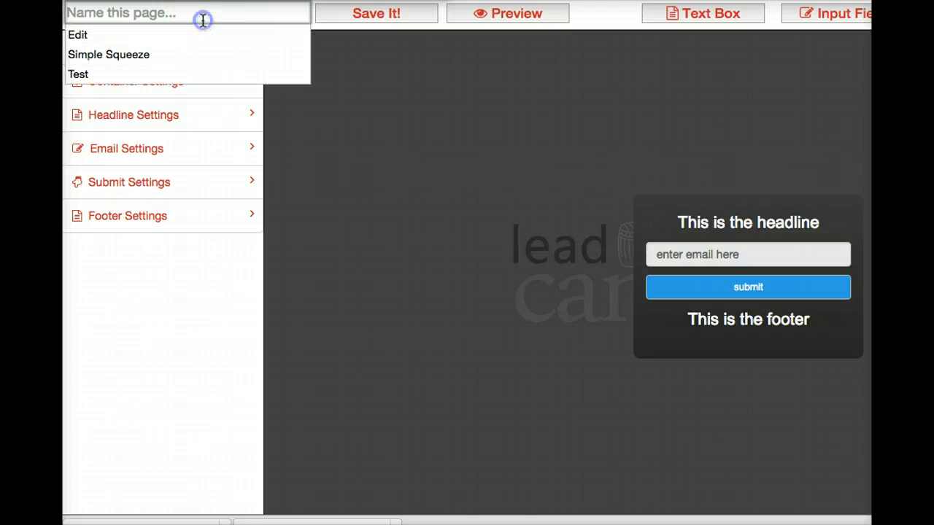
{"action": "type", "text": "newpagedemo"}
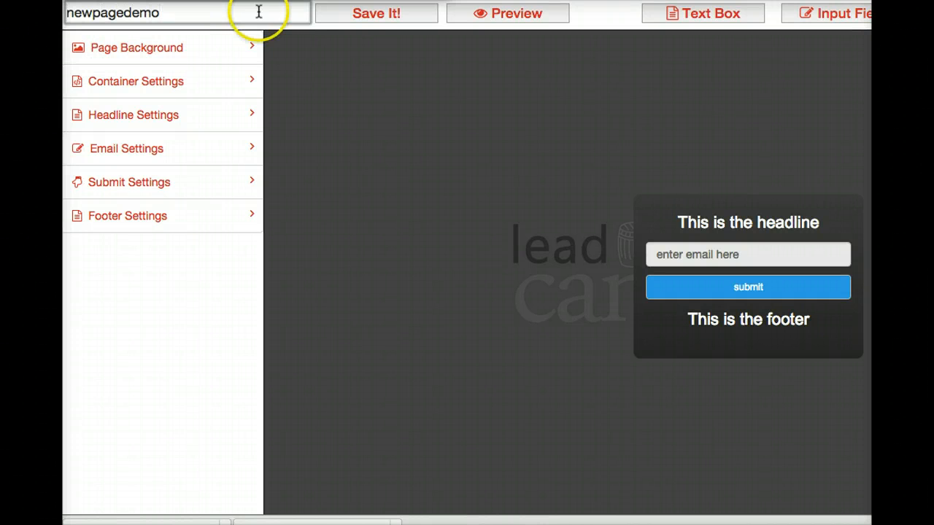
{"action": "left_click", "coordinate": [351, 18]}
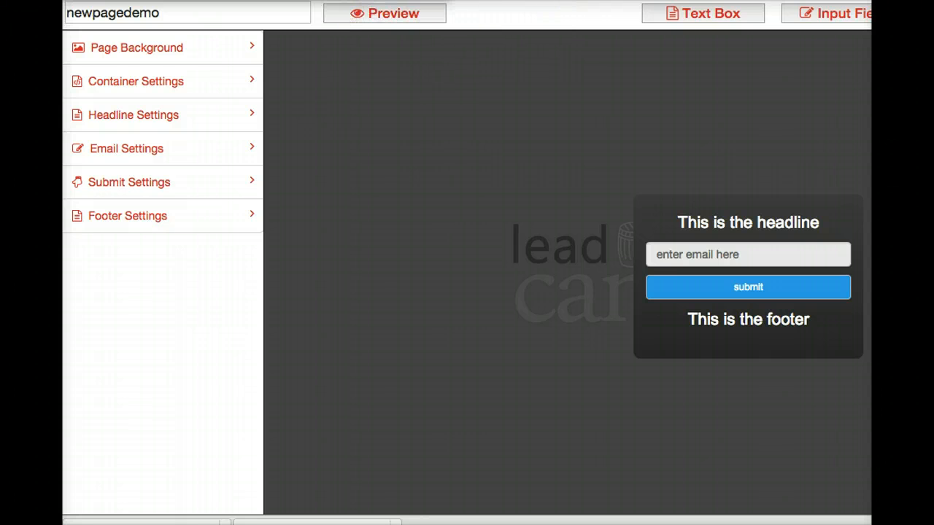
{"action": "left_click", "coordinate": [113, 320]}
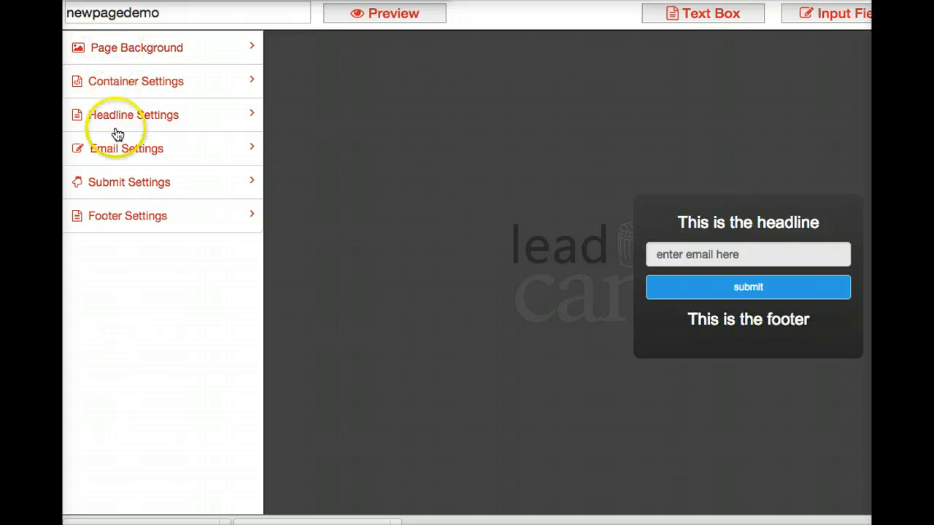
Set the page background to the system image woman face bw.
{"action": "left_click", "coordinate": [109, 51]}
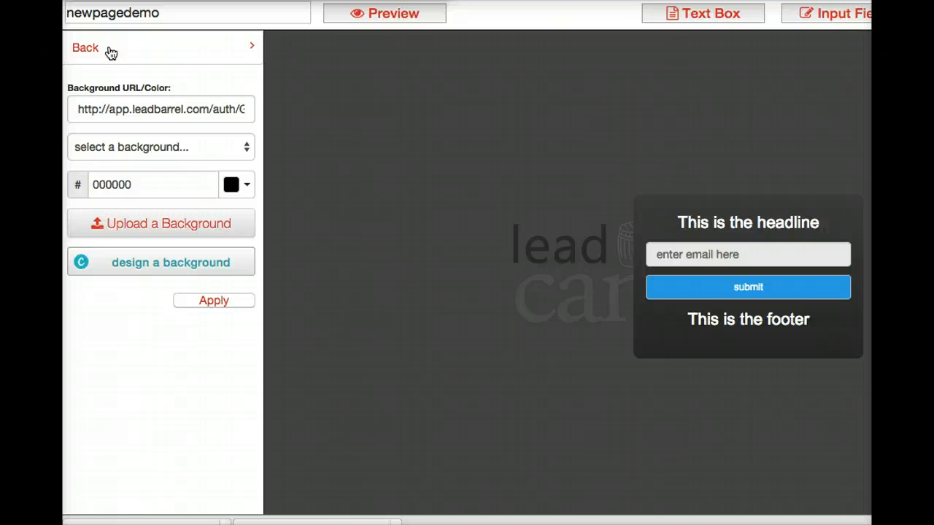
{"action": "left_click", "coordinate": [142, 144]}
{"action": "scroll", "coordinate": [173, 230], "scroll_direction": "down", "scroll_amount": 10}
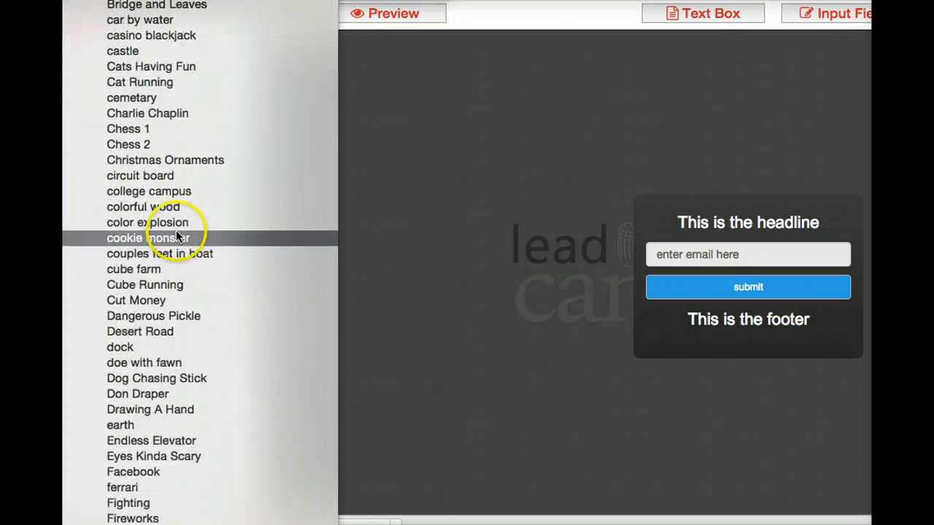
{"action": "scroll", "coordinate": [176, 230], "scroll_direction": "down", "scroll_amount": 20}
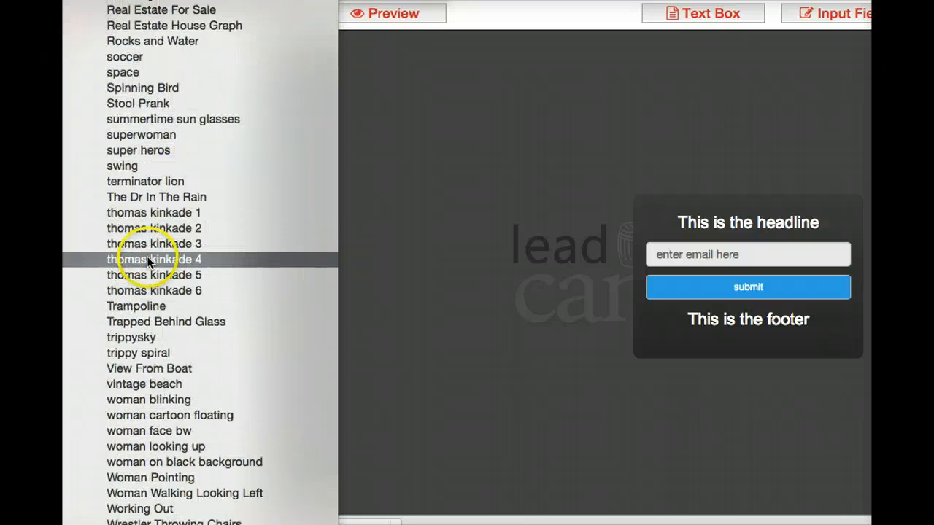
{"action": "left_click", "coordinate": [122, 417]}
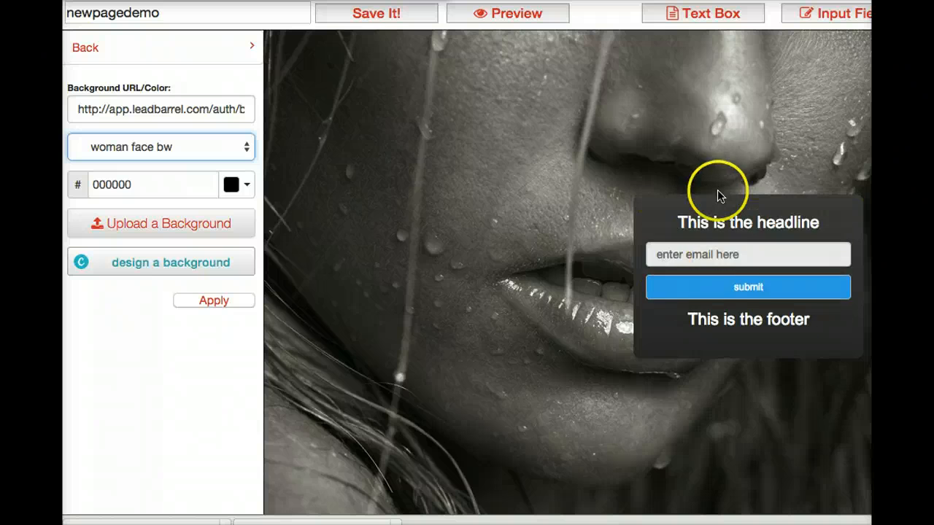
Move the opt-in form container to the upper-left area of the page canvas.
{"action": "mouse_move", "coordinate": [716, 200]}
{"action": "left_click_drag", "start_coordinate": [717, 200], "coordinate": [415, 65]}
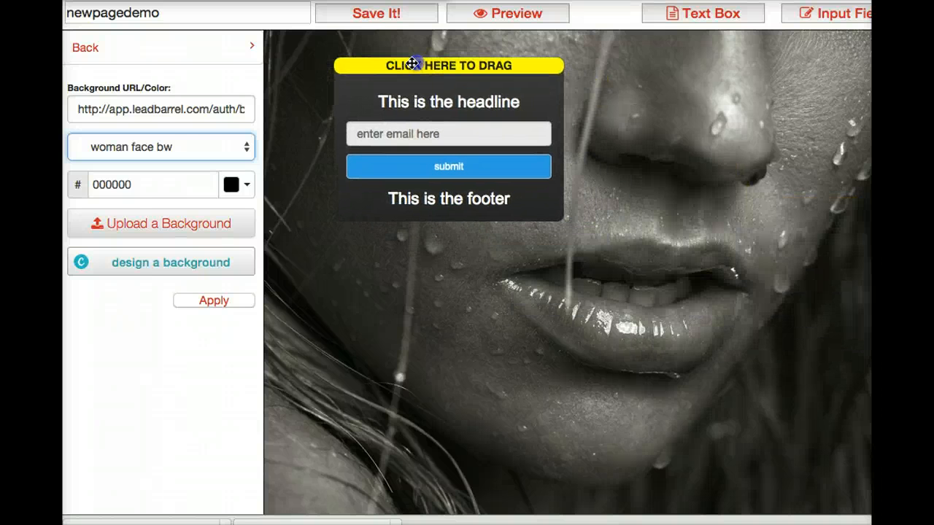
{"action": "left_click", "coordinate": [316, 146]}
Try solid orange ff6600 and the uploaded image houseleak 5 as the page background.
{"action": "left_click", "coordinate": [138, 147]}
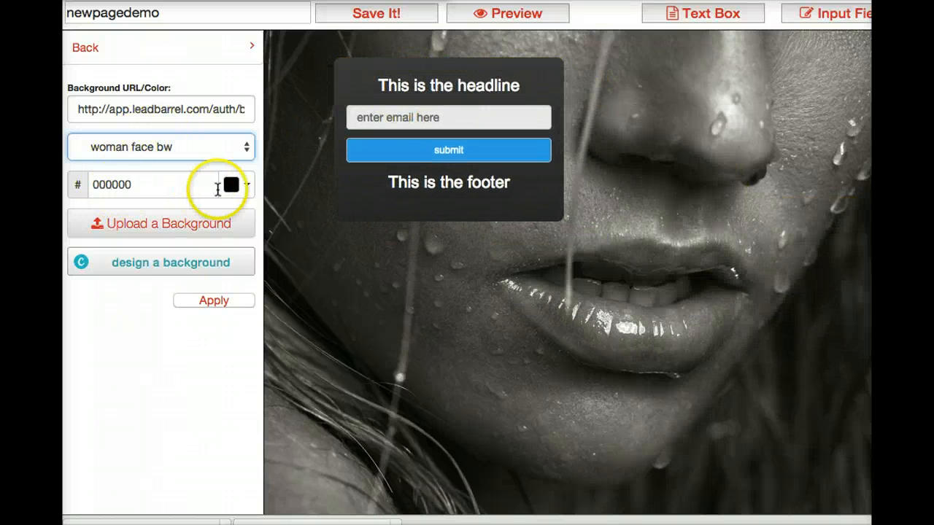
{"action": "left_click", "coordinate": [246, 185]}
{"action": "left_click", "coordinate": [241, 298]}
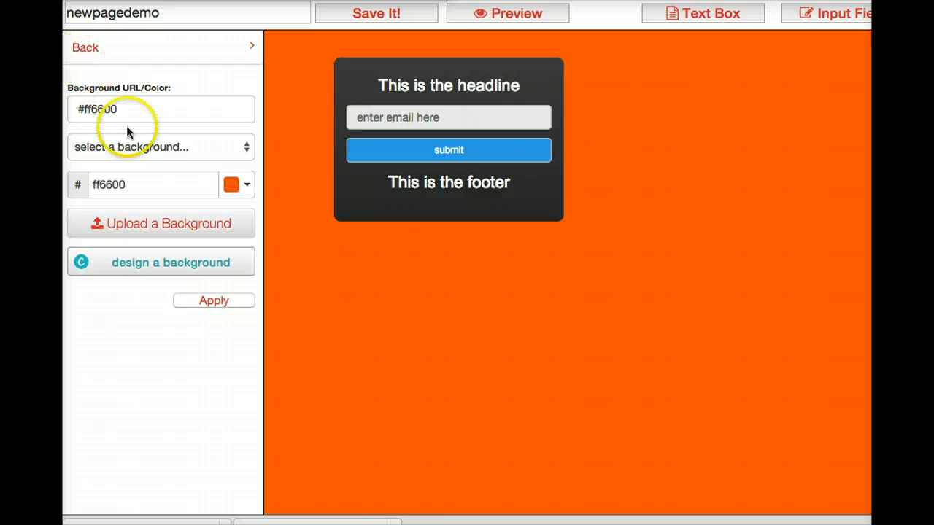
{"action": "left_click", "coordinate": [127, 146]}
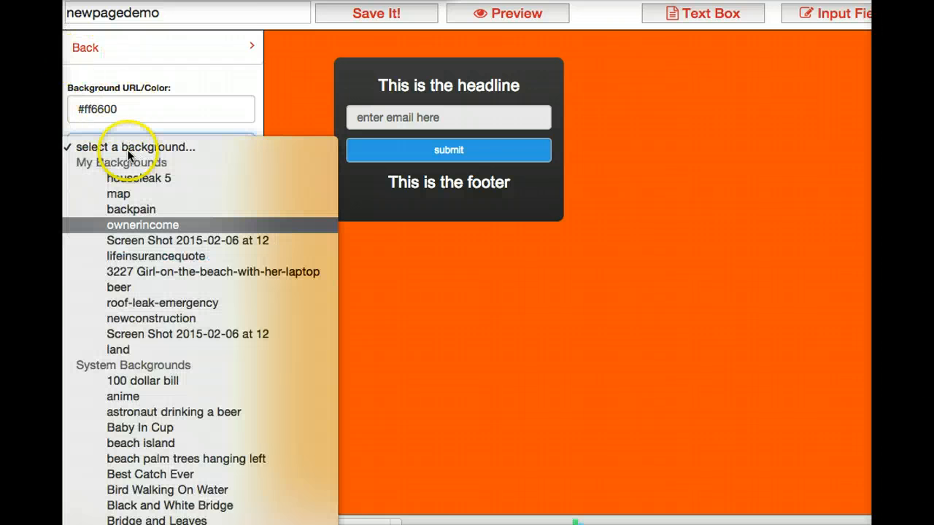
{"action": "left_click", "coordinate": [131, 178]}
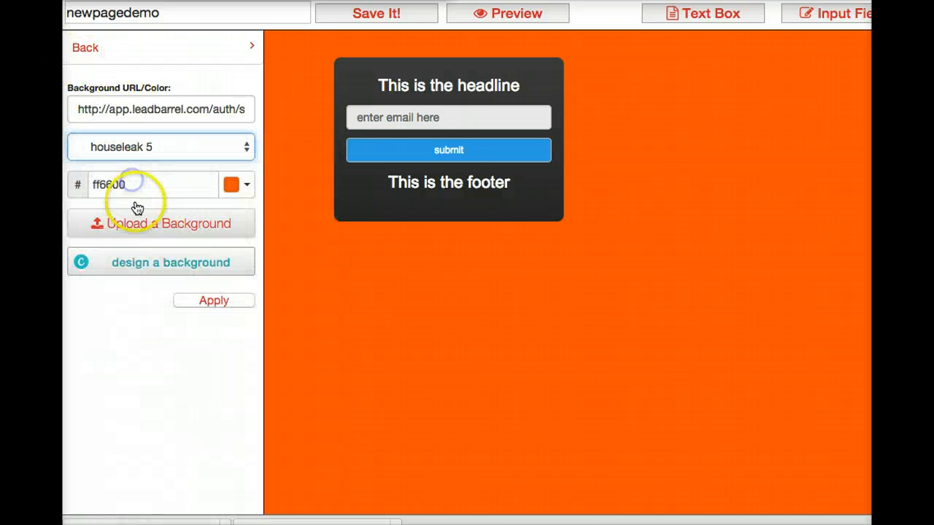
Set the page background to the uploaded image lifeinsurancequote and return to the main settings list.
{"action": "left_click", "coordinate": [125, 146]}
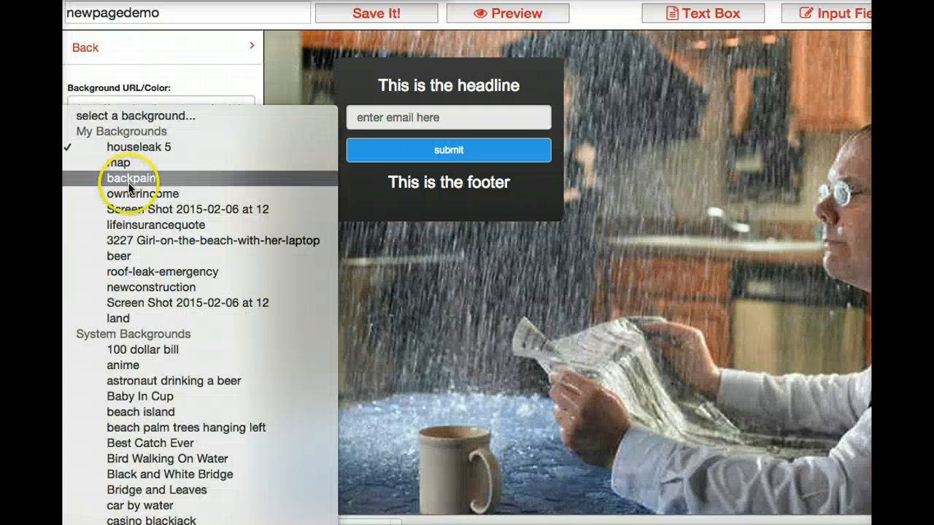
{"action": "left_click", "coordinate": [142, 226]}
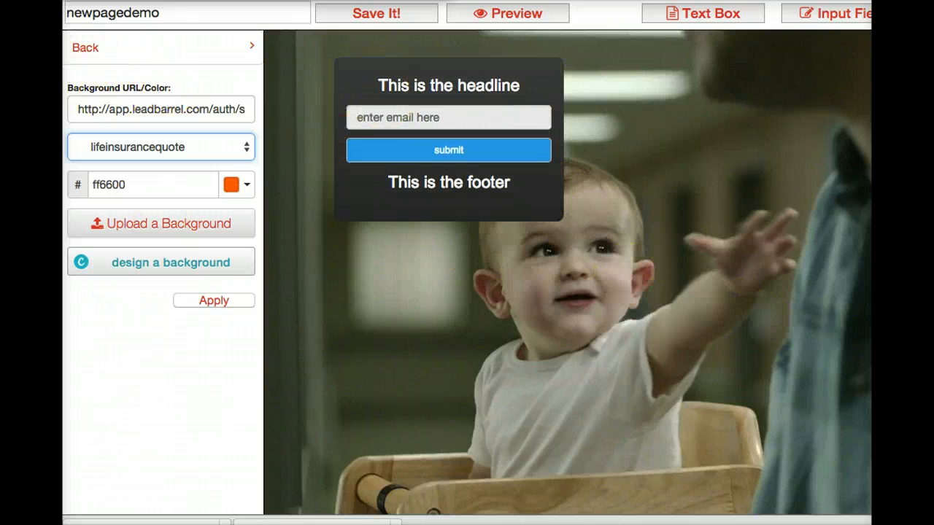
{"action": "left_click", "coordinate": [85, 48]}
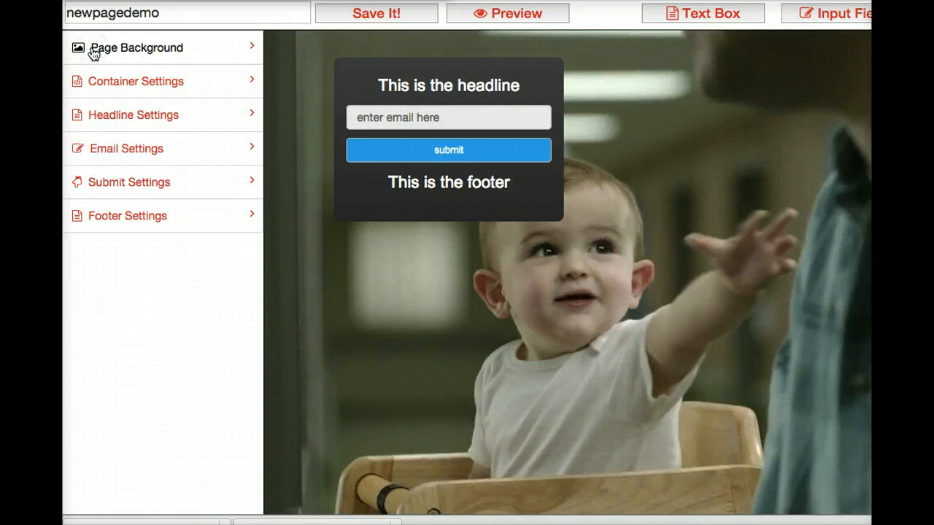
Give the form container a gradient from black 000000 to light grey d6d6d6.
{"action": "left_click", "coordinate": [111, 86]}
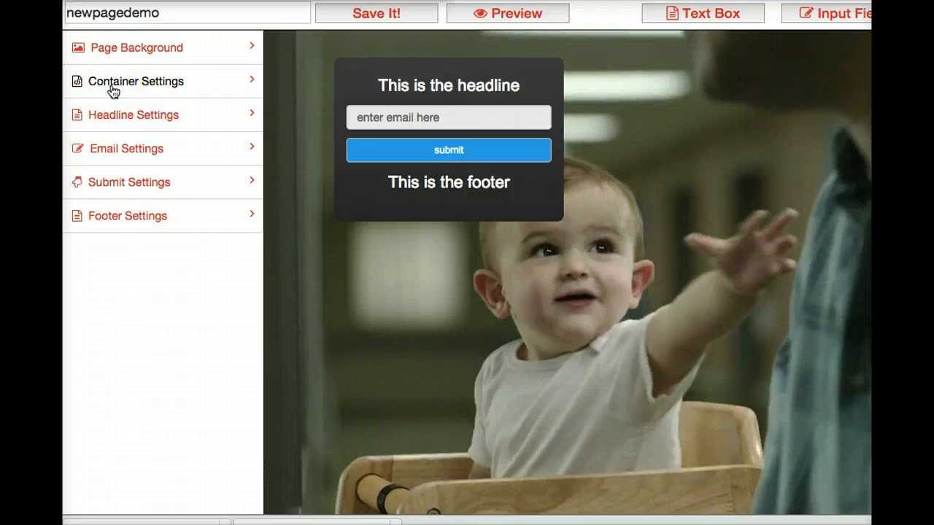
{"action": "mouse_move", "coordinate": [358, 78]}
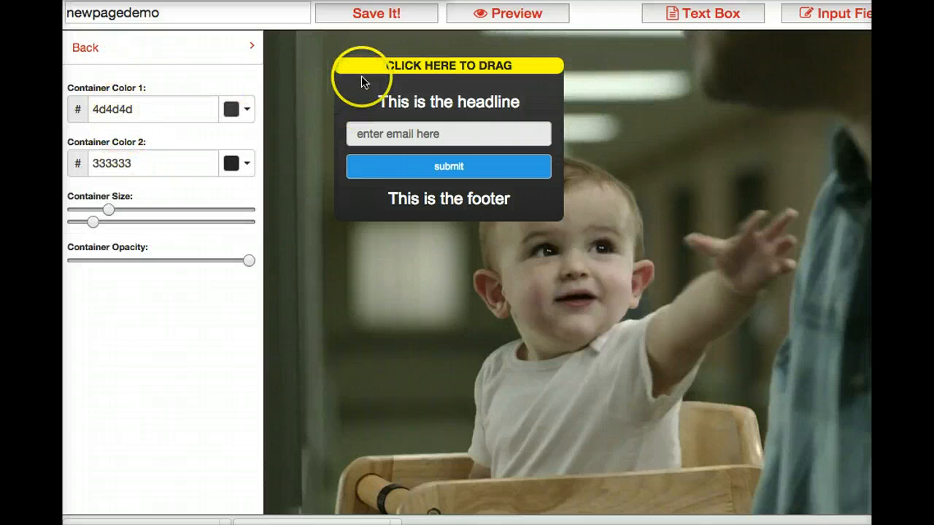
{"action": "left_click", "coordinate": [241, 109]}
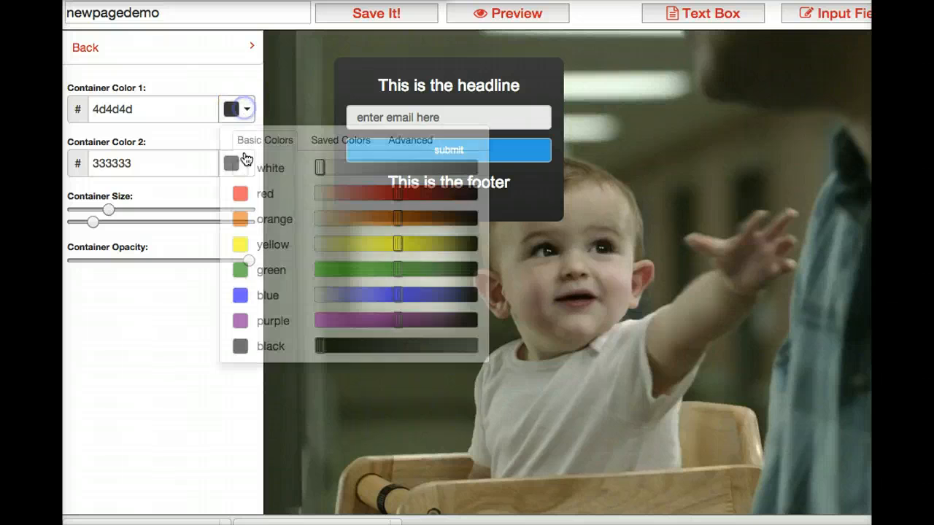
{"action": "left_click", "coordinate": [241, 348]}
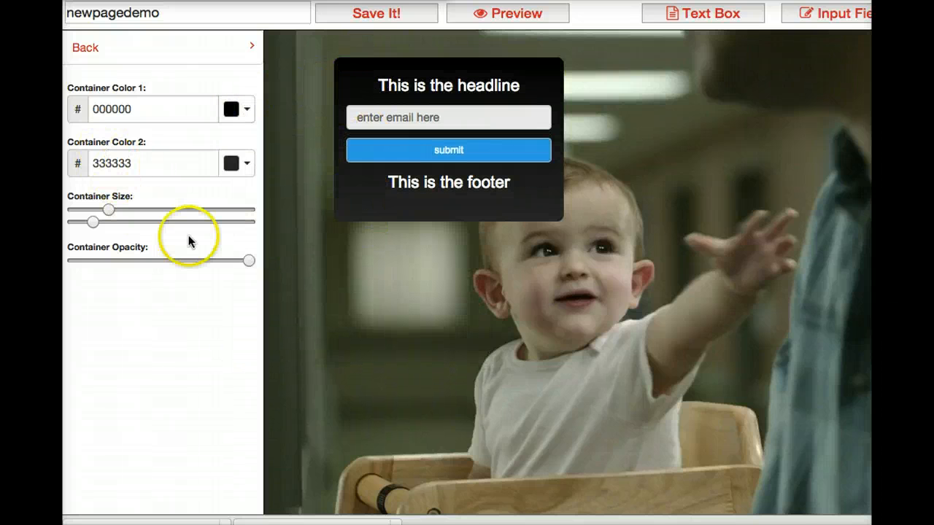
{"action": "left_click", "coordinate": [241, 163]}
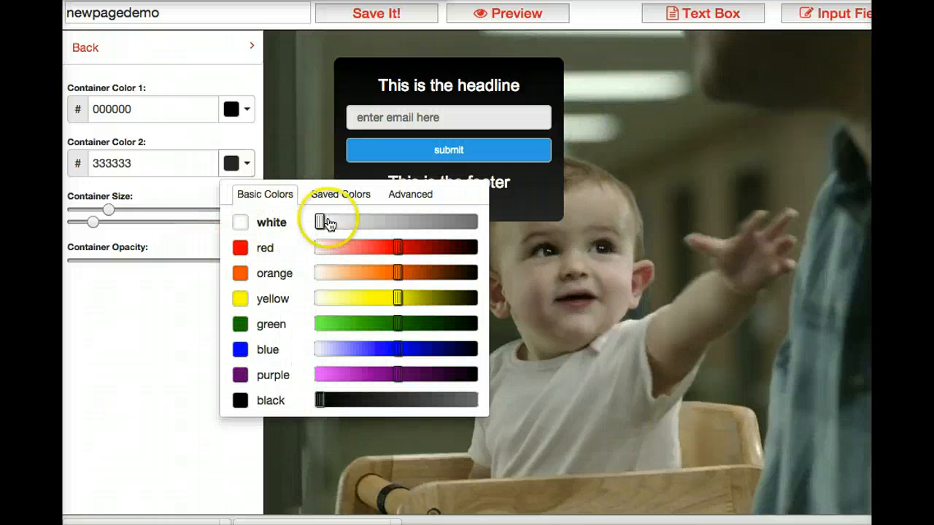
{"action": "left_click", "coordinate": [241, 223]}
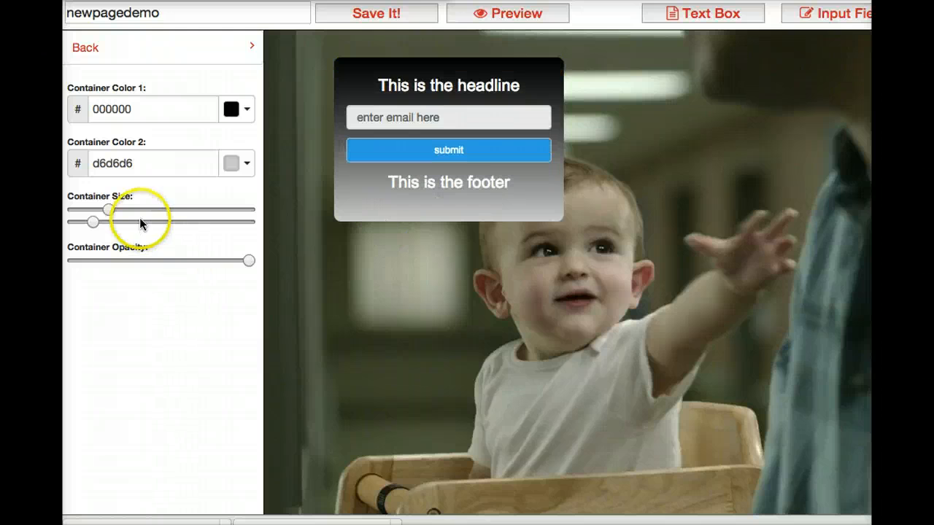
Enlarge the form container in width and height, and lower its opacity to slightly under half.
{"action": "mouse_move", "coordinate": [114, 213]}
{"action": "left_mouse_down"}
{"action": "mouse_move", "coordinate": [141, 213]}
{"action": "mouse_move", "coordinate": [98, 222]}
{"action": "mouse_move", "coordinate": [121, 222]}
{"action": "left_mouse_up"}
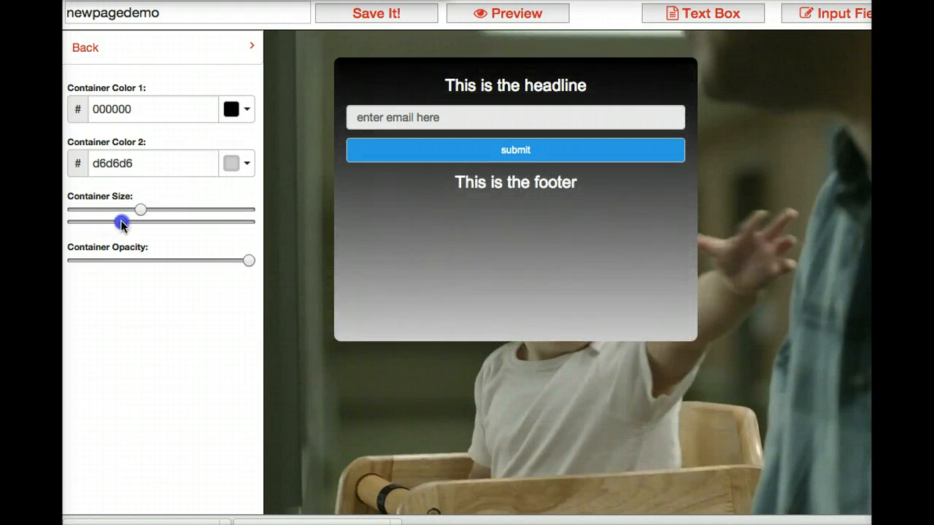
{"action": "left_click_drag", "start_coordinate": [249, 261], "coordinate": [187, 260]}
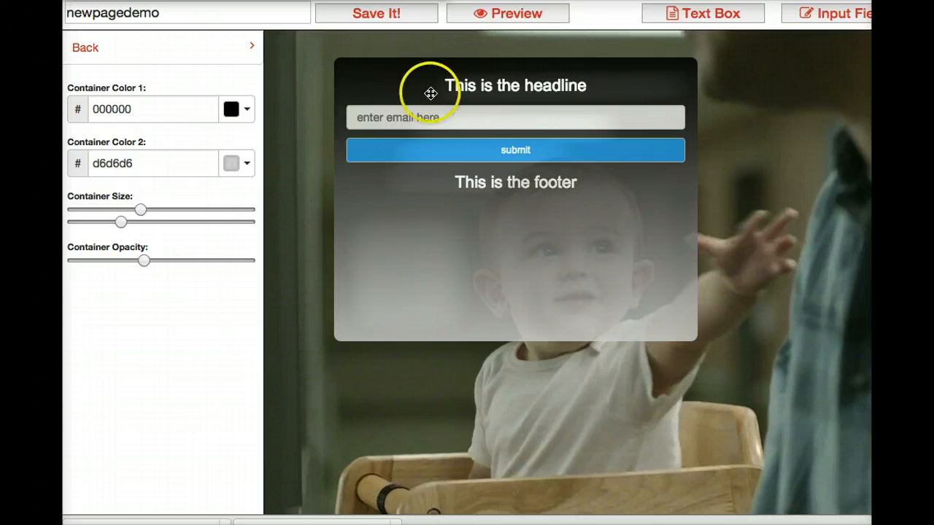
Nudge the form container slightly up and right on the page and leave the container settings.
{"action": "left_click_drag", "start_coordinate": [472, 66], "coordinate": [487, 56]}
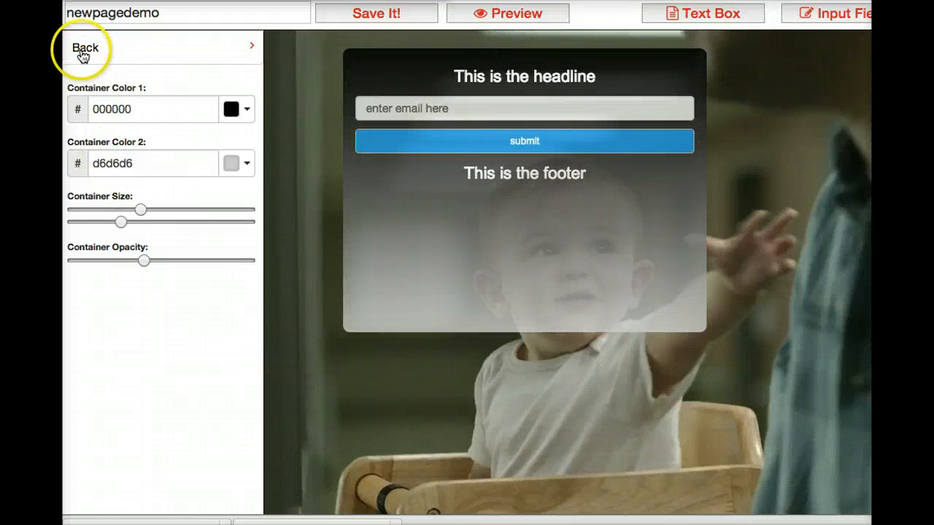
{"action": "left_click", "coordinate": [587, 177]}
{"action": "left_click", "coordinate": [85, 48]}
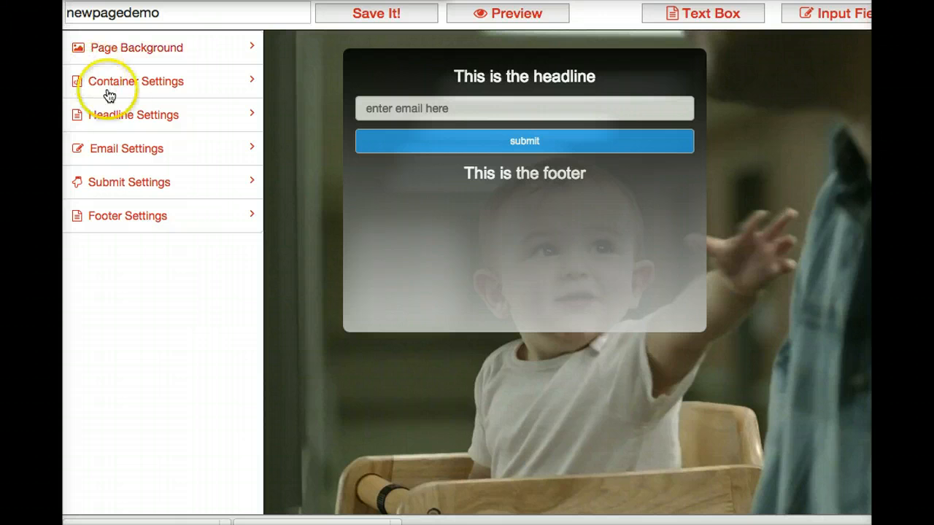
Replace the form's headline text with "Get A FREE Baby Food Coupon".
{"action": "left_click", "coordinate": [133, 117]}
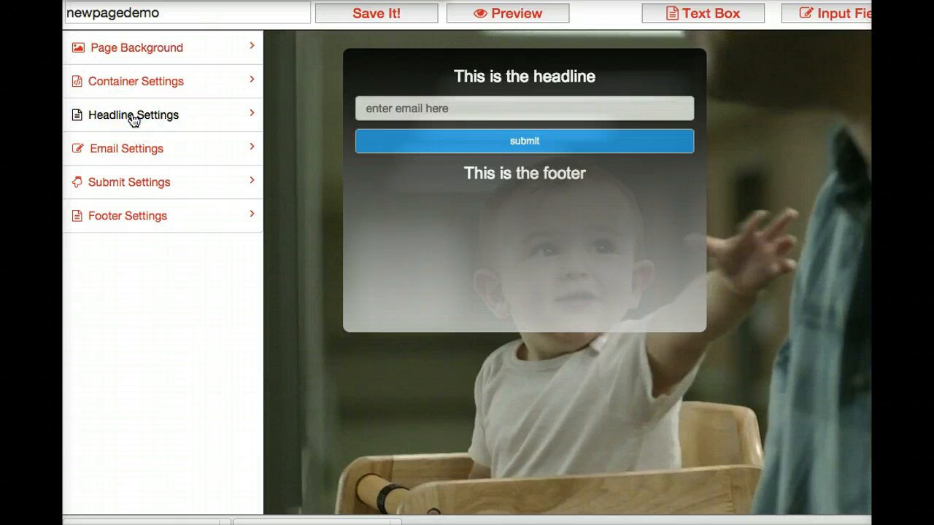
{"action": "left_click_drag", "start_coordinate": [200, 119], "coordinate": [82, 119]}
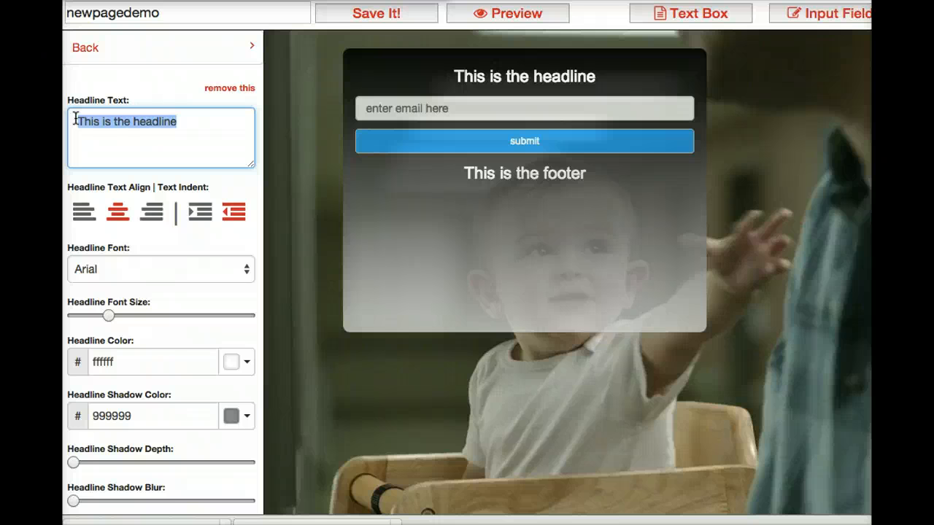
{"action": "type", "text": "Get A F"}
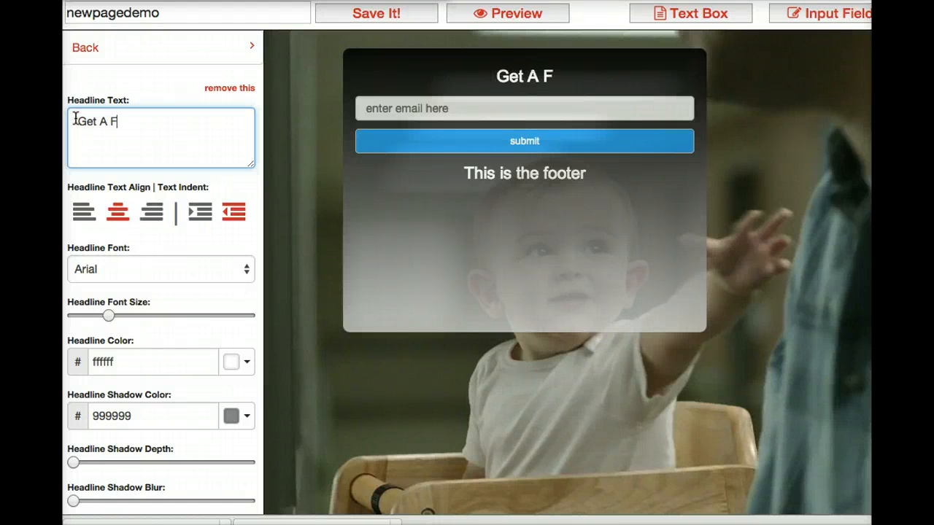
{"action": "type", "text": "REE Baby "}
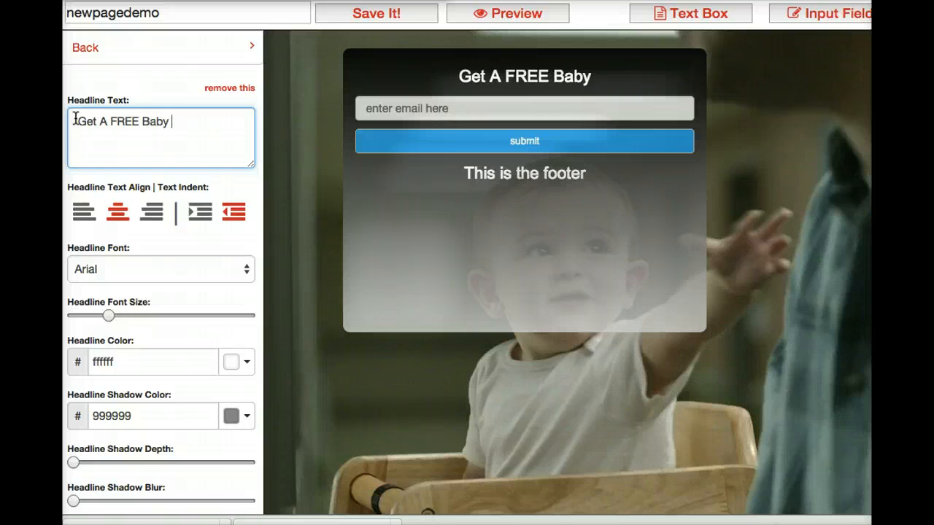
{"action": "type", "text": "Food Coupon"}
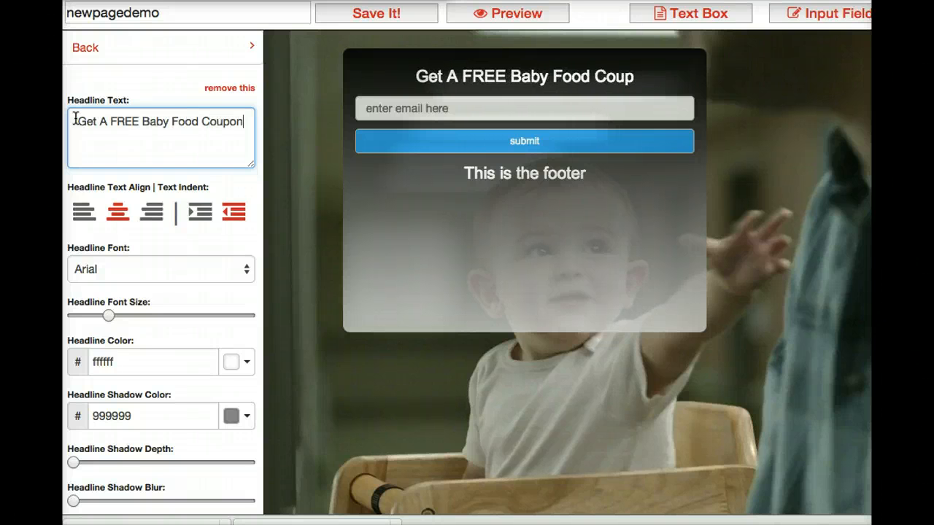
{"action": "left_click", "coordinate": [94, 121]}
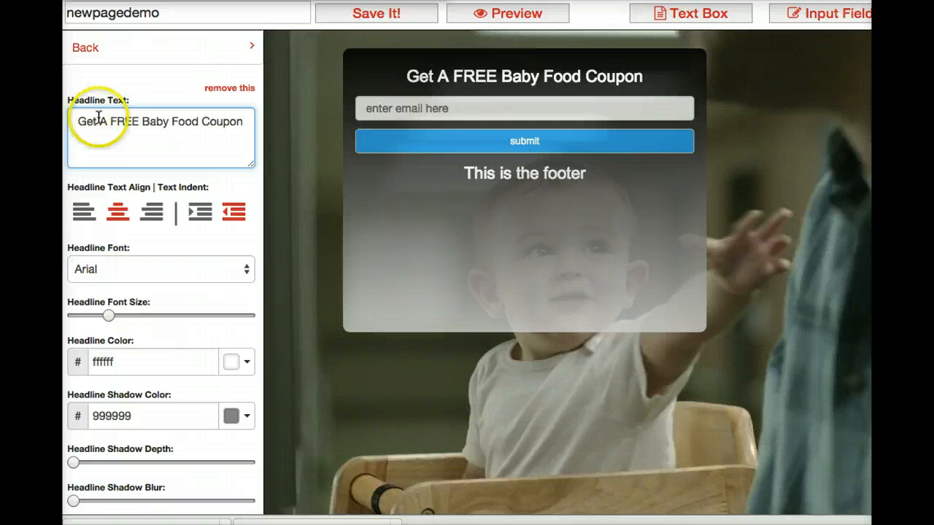
Change the headline text to "Get 10% Off Your Next Meal When You Bring A Baby.".
{"action": "type", "text": "10"}
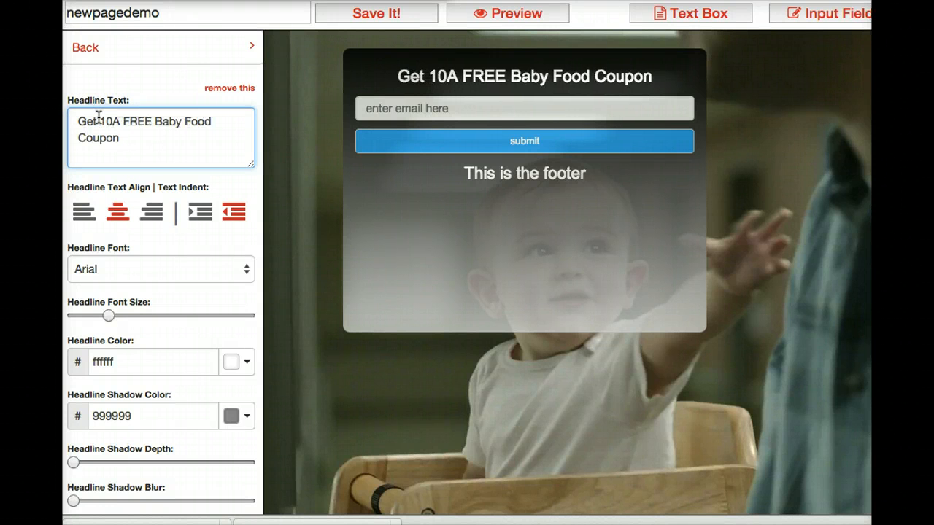
{"action": "type", "text": "% Off Your Nex"}
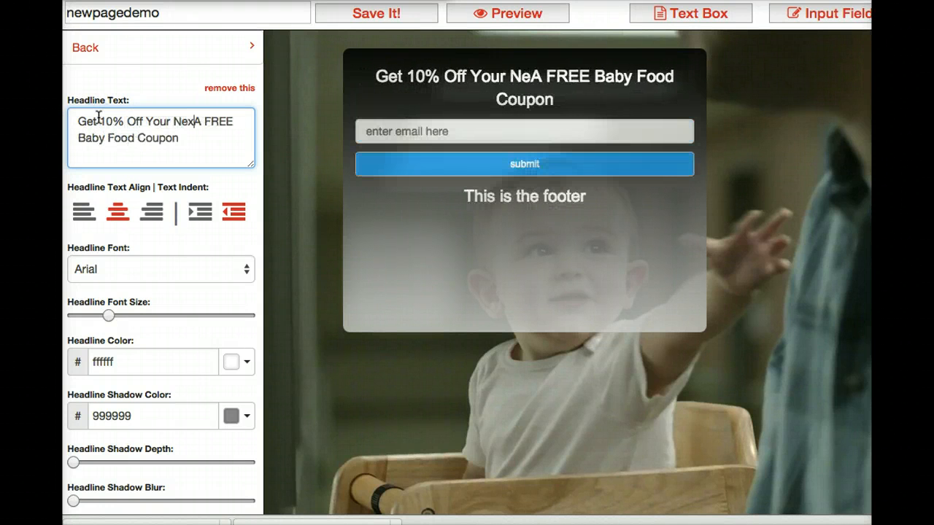
{"action": "type", "text": "t"}
{"action": "type", "text": " Meal When Y"}
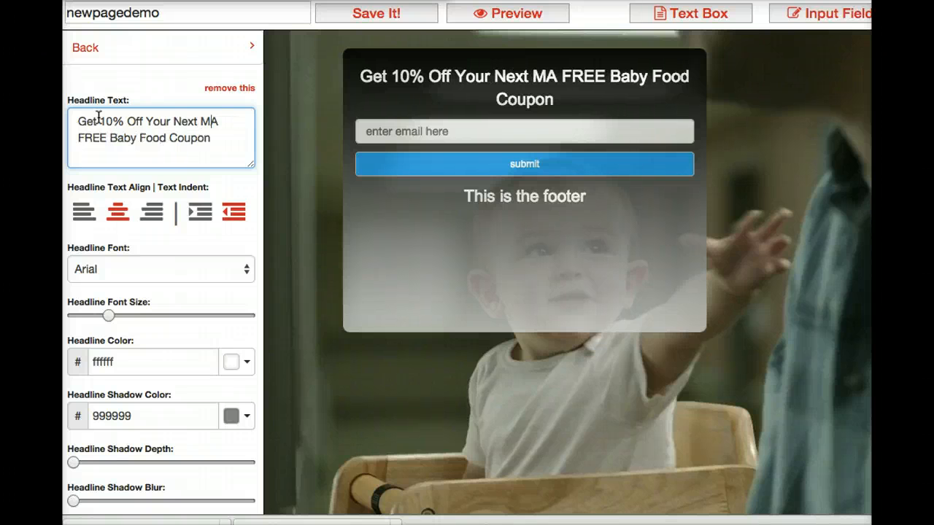
{"action": "type", "text": "ou Bring A Bab"}
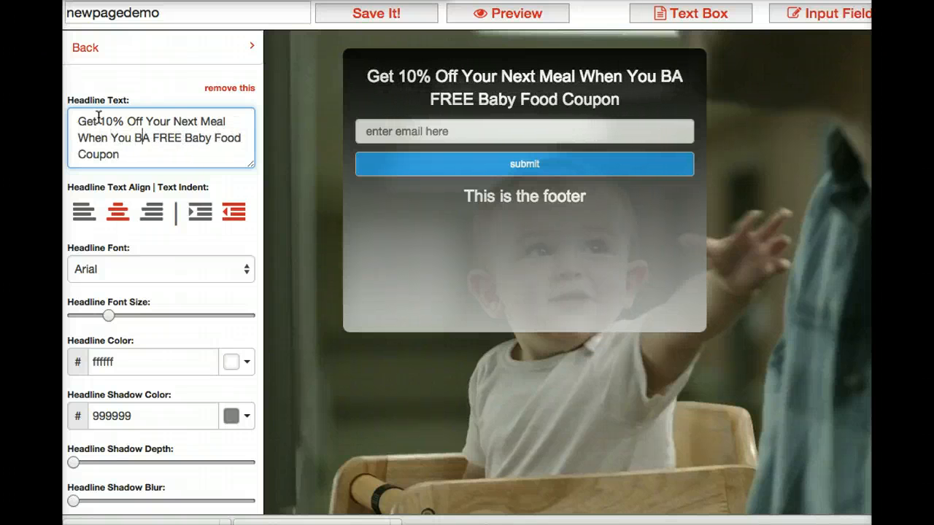
{"action": "type", "text": "y."}
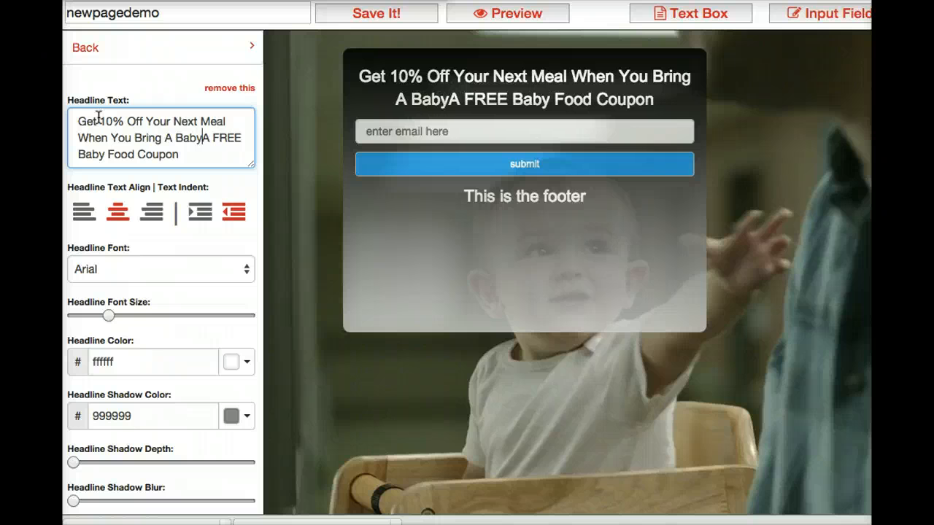
{"action": "left_click_drag", "start_coordinate": [205, 137], "coordinate": [83, 100]}
{"action": "key", "text": "BackSpace"}
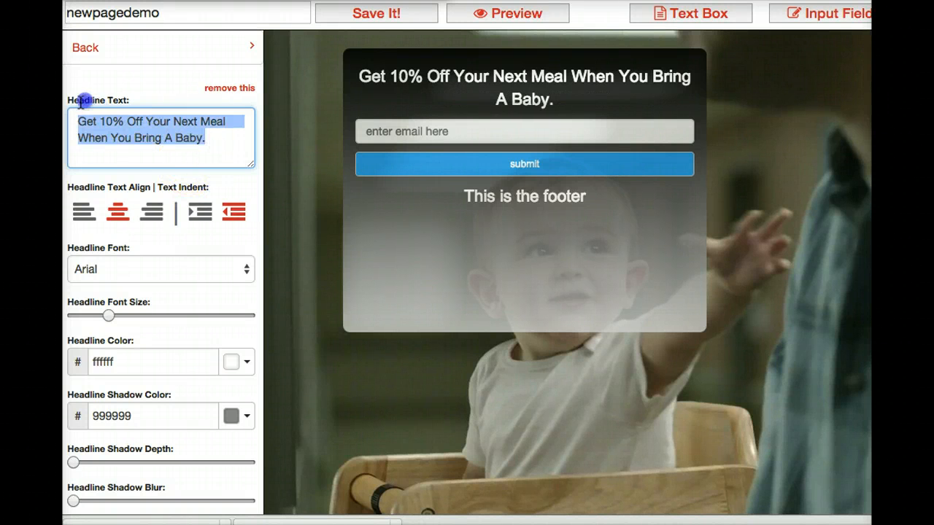
Enlarge the headline's font size to about a third of its range and change its font to Bart.
{"action": "left_click", "coordinate": [120, 316]}
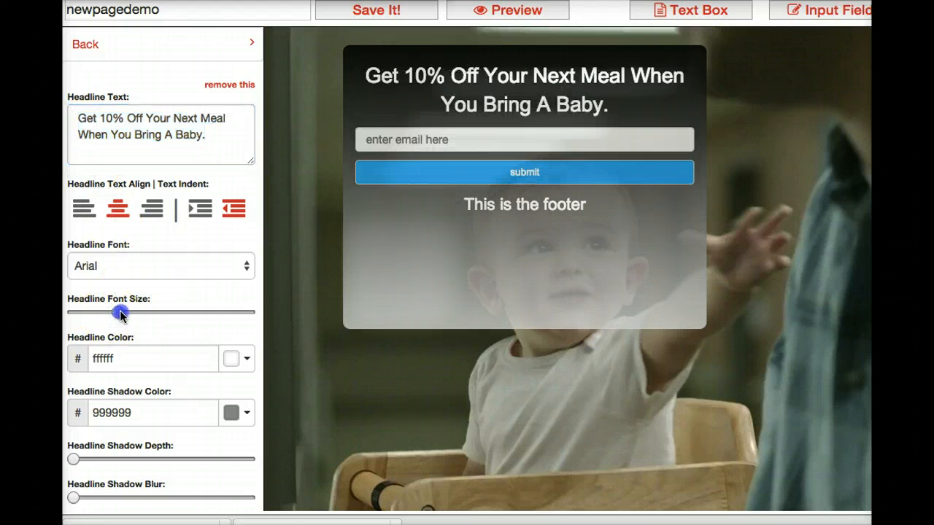
{"action": "left_click_drag", "start_coordinate": [121, 316], "coordinate": [128, 312]}
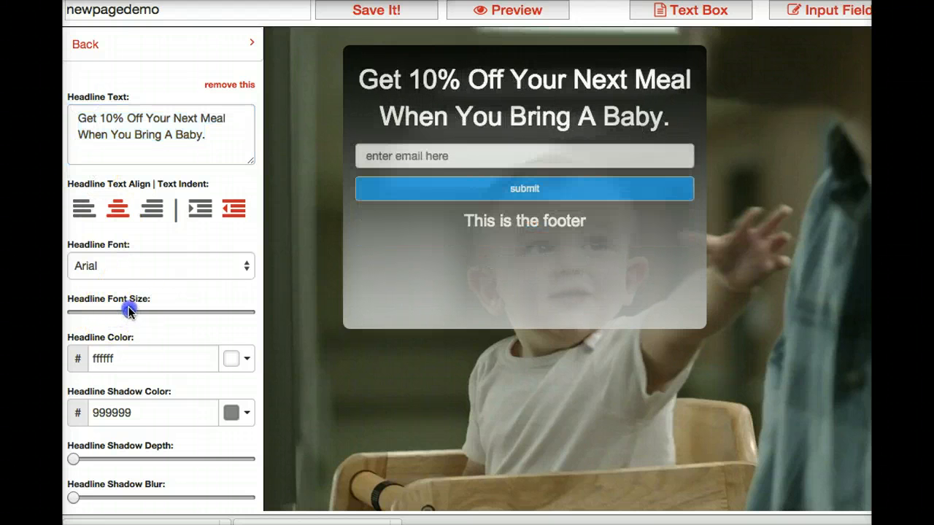
{"action": "left_click", "coordinate": [72, 266]}
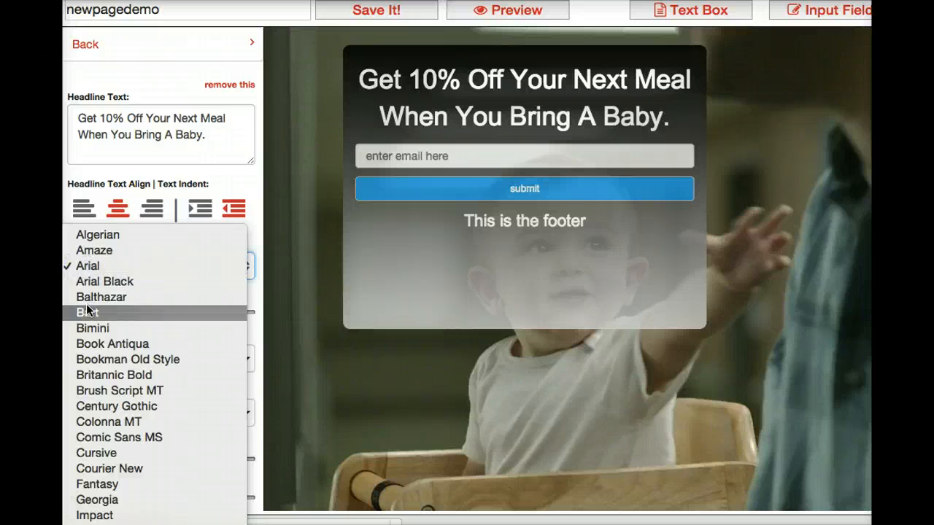
{"action": "left_click", "coordinate": [87, 312]}
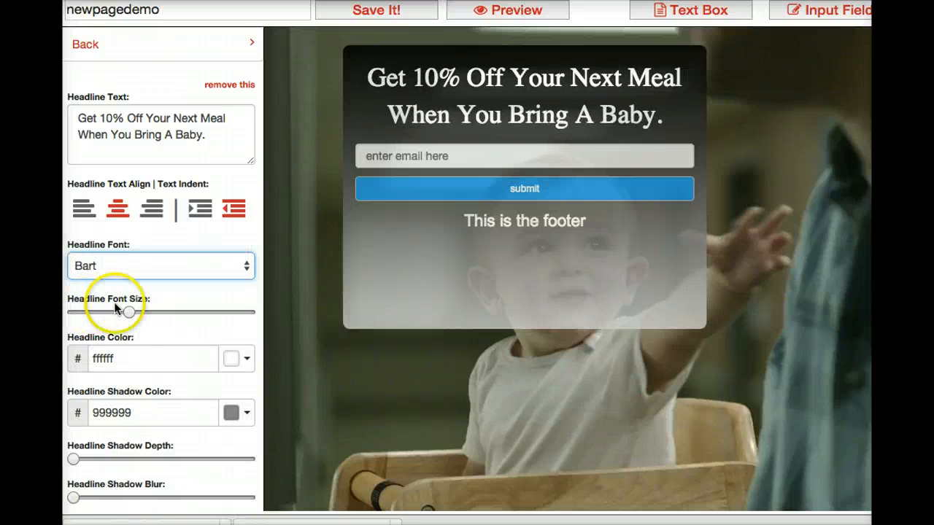
Colour the headline text yellow, ffff00.
{"action": "scroll", "coordinate": [117, 305], "scroll_direction": "down", "scroll_amount": 1}
{"action": "scroll", "coordinate": [249, 361], "scroll_direction": "down", "scroll_amount": 1}
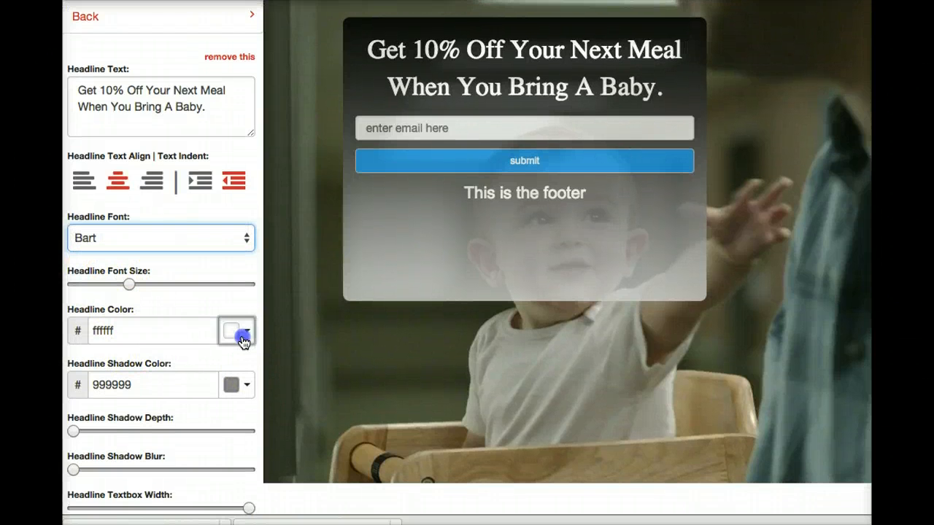
{"action": "left_click", "coordinate": [243, 336]}
{"action": "left_click", "coordinate": [241, 467]}
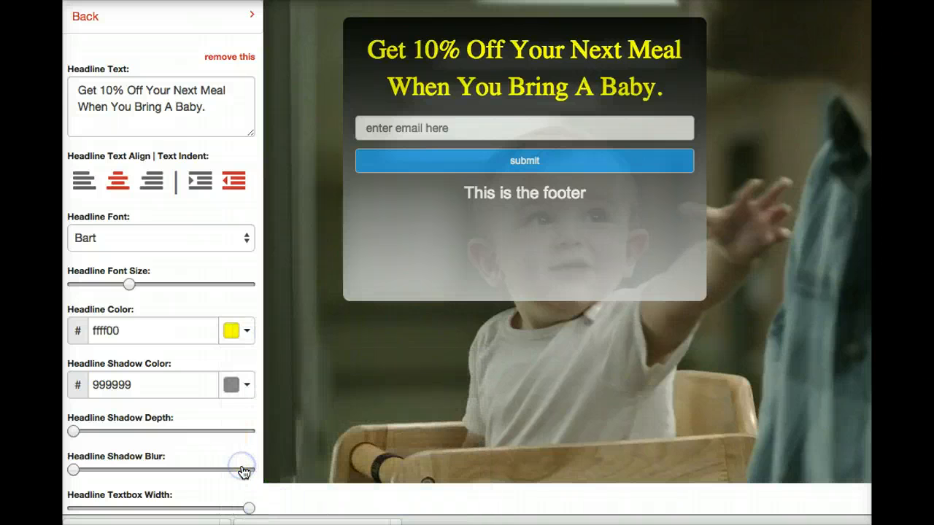
Try the headline's shadow and textbox width adjustments, leaving them at their original settings.
{"action": "scroll", "coordinate": [92, 241], "scroll_direction": "down", "scroll_amount": 3}
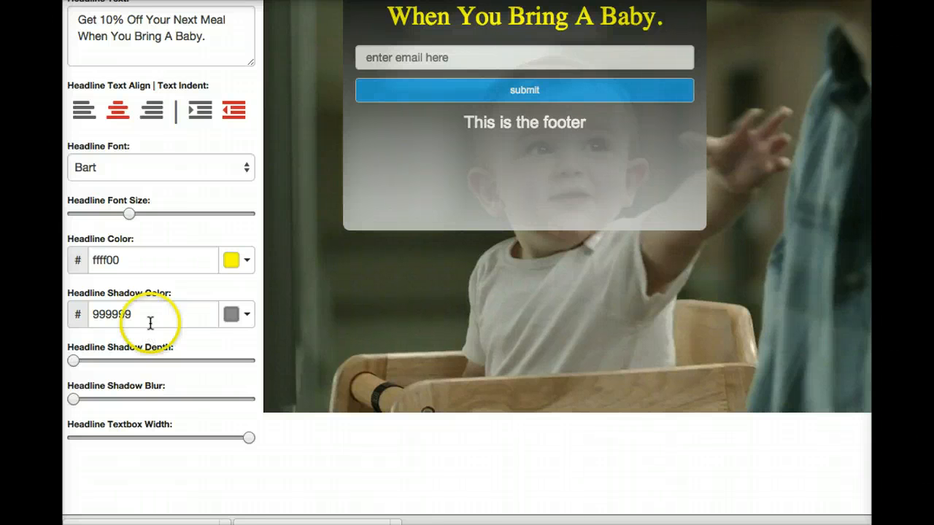
{"action": "left_click", "coordinate": [73, 361]}
{"action": "mouse_move", "coordinate": [73, 366]}
{"action": "left_mouse_down"}
{"action": "mouse_move", "coordinate": [104, 360]}
{"action": "mouse_move", "coordinate": [73, 361]}
{"action": "left_mouse_up"}
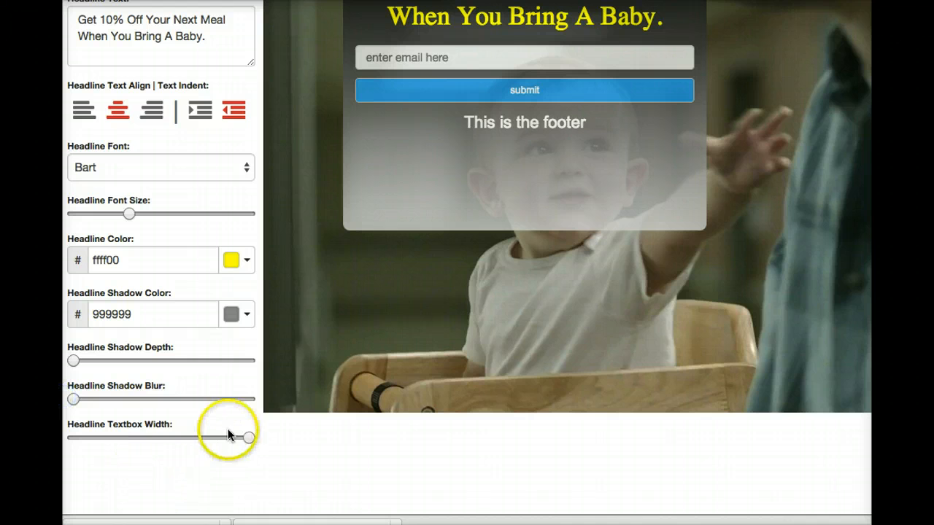
{"action": "left_click_drag", "start_coordinate": [234, 440], "coordinate": [260, 436]}
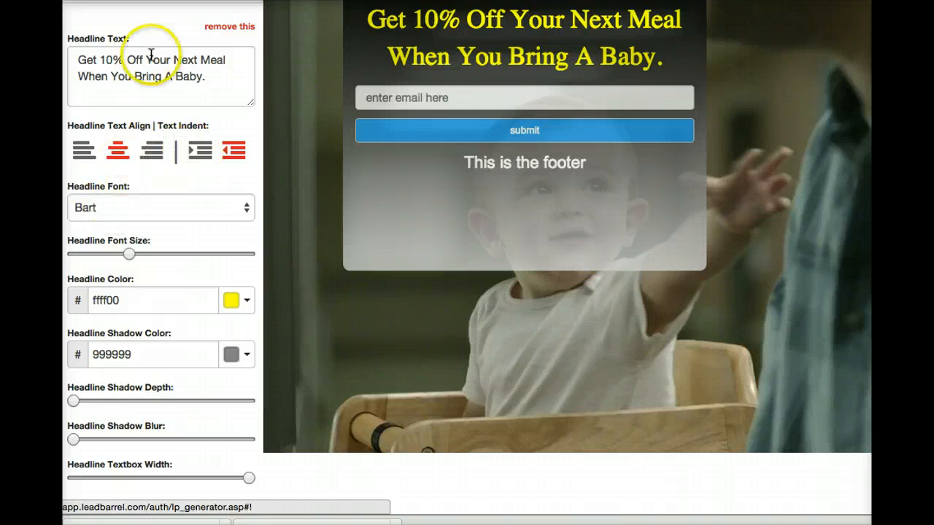
{"action": "scroll", "coordinate": [99, 56], "scroll_direction": "up", "scroll_amount": 2}
Leave the headline settings and change the email field's placeholder text to "Enter Best Email To Get Coupon".
{"action": "left_click", "coordinate": [89, 51]}
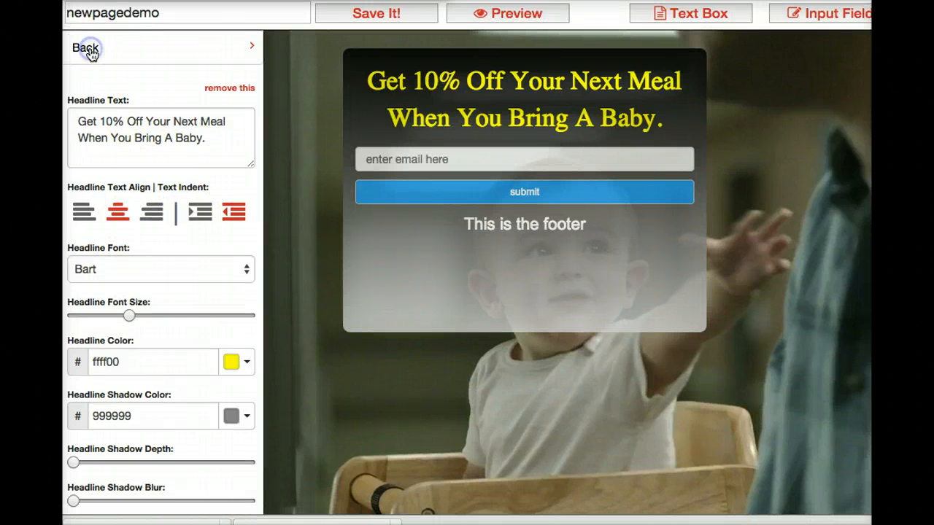
{"action": "left_click", "coordinate": [120, 148]}
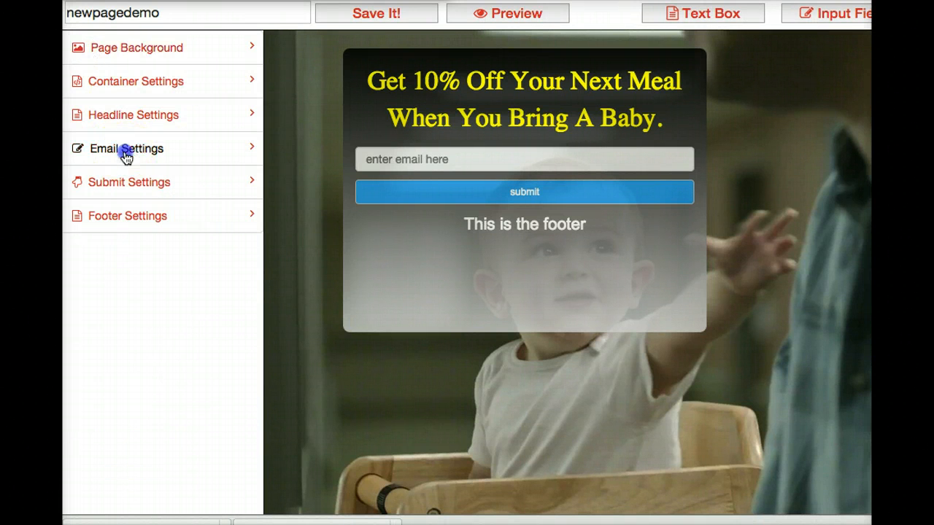
{"action": "left_click", "coordinate": [119, 175]}
{"action": "key", "text": "super+a"}
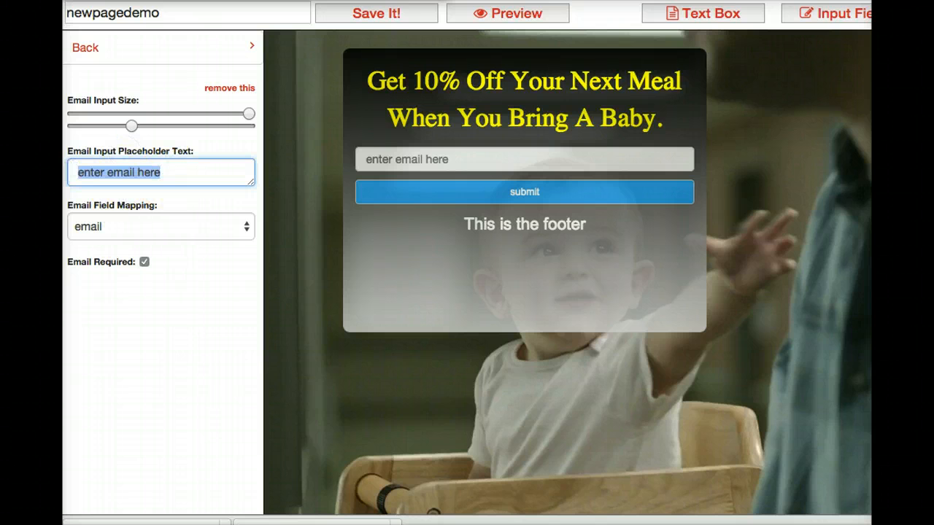
{"action": "type", "text": "Ent"}
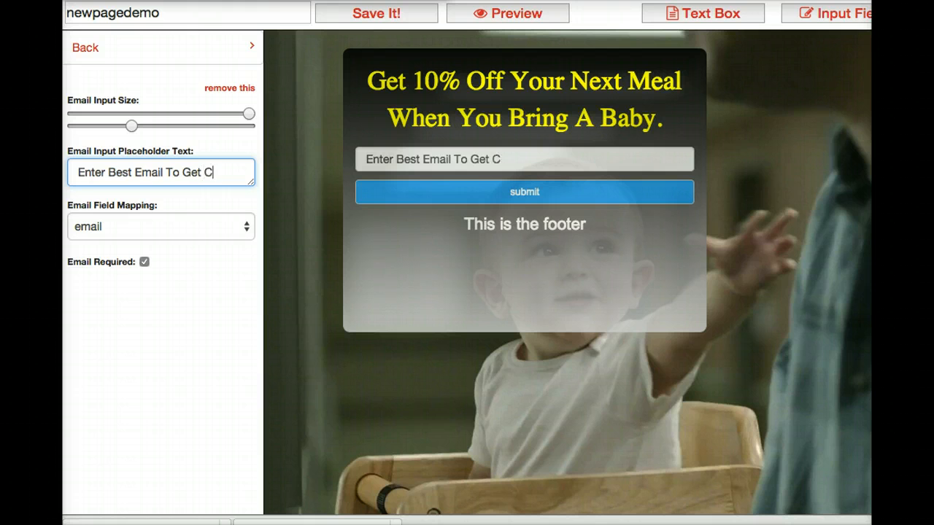
{"action": "type", "text": "oupon"}
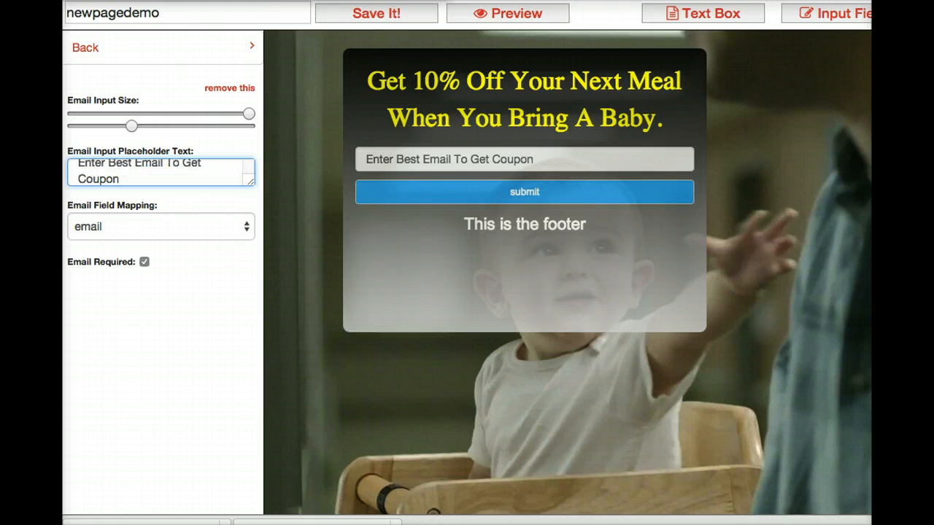
{"action": "left_click", "coordinate": [87, 45]}
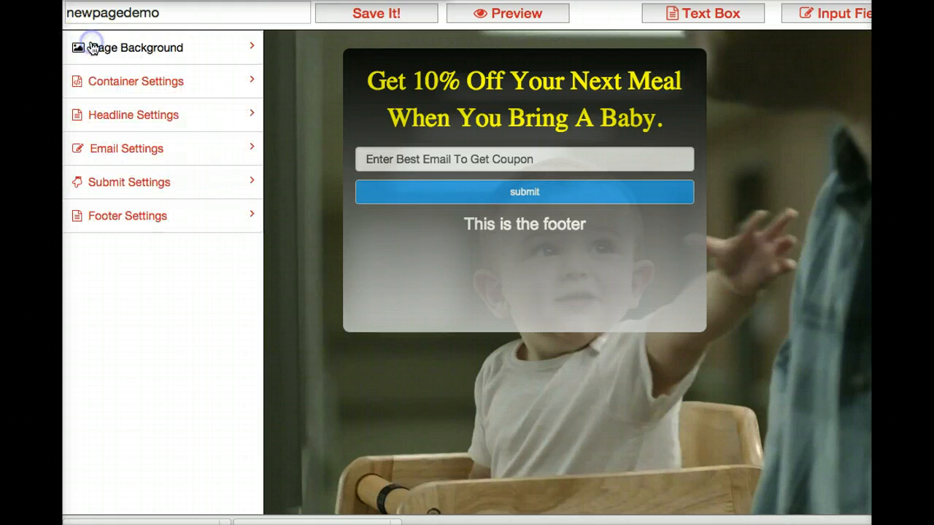
Colour the submit button red, ff0000, and increase its height to nearly the maximum.
{"action": "left_click", "coordinate": [110, 190]}
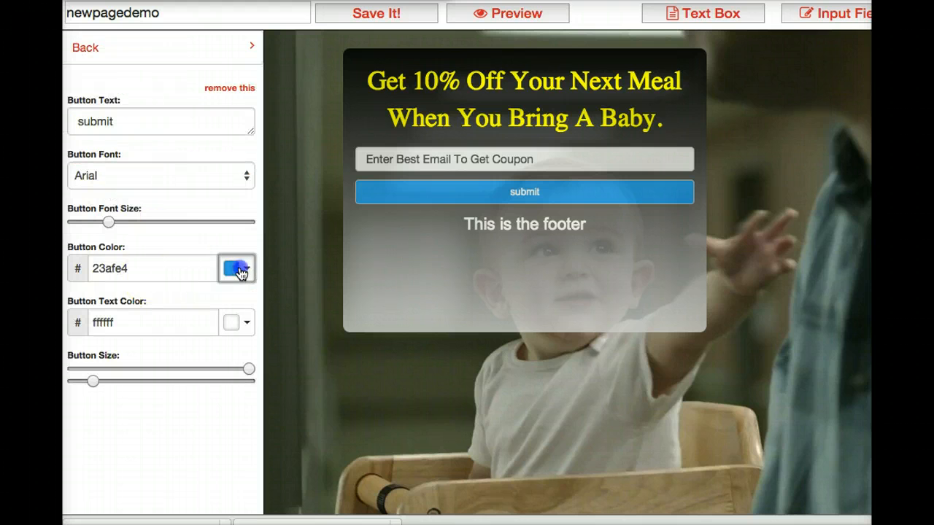
{"action": "left_click", "coordinate": [241, 270]}
{"action": "left_click", "coordinate": [240, 353]}
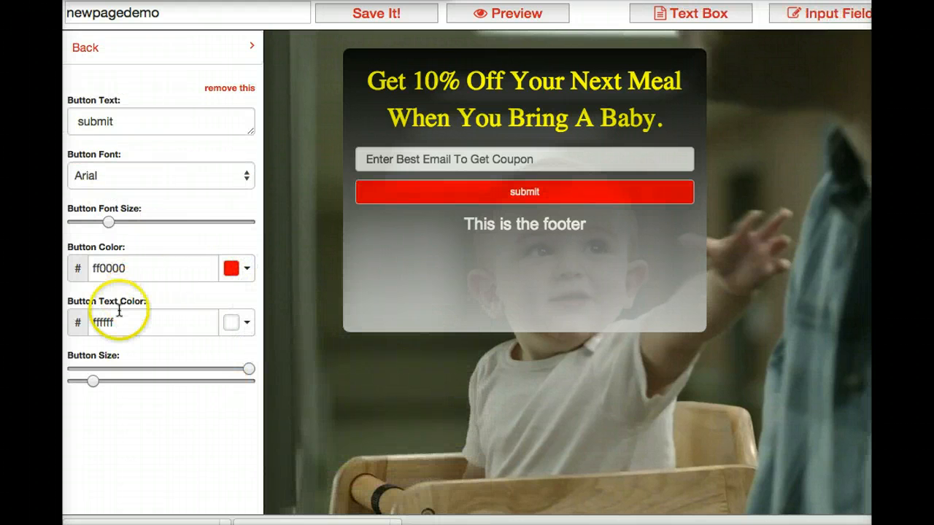
{"action": "left_click_drag", "start_coordinate": [92, 379], "coordinate": [242, 381]}
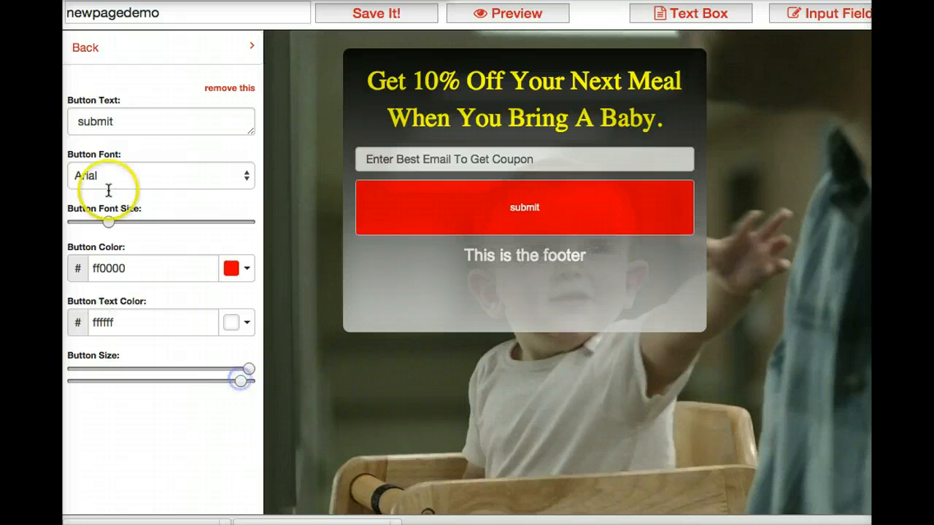
Enlarge the submit button's font to about four fifths of its range and replace its text with "Get Coupon".
{"action": "left_click_drag", "start_coordinate": [110, 222], "coordinate": [218, 222]}
{"action": "double_click", "coordinate": [109, 119]}
{"action": "type", "text": "G"}
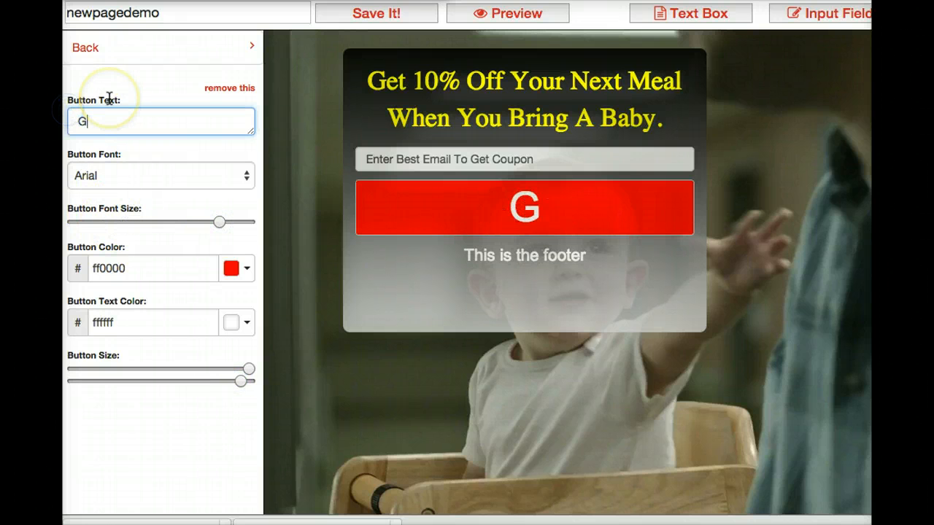
{"action": "type", "text": "et Cpup"}
{"action": "key", "text": "BackSpace"}
{"action": "key", "text": "BackSpace"}
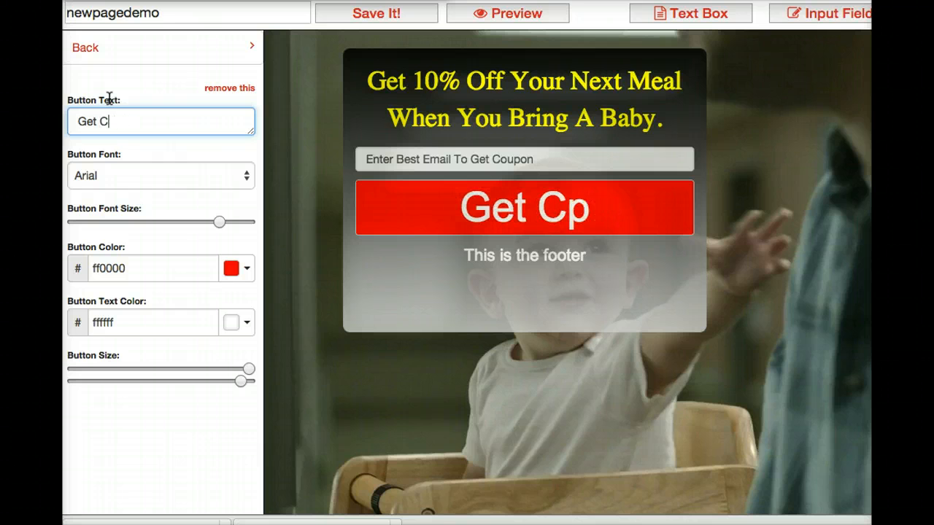
{"action": "key", "text": "BackSpace"}
{"action": "type", "text": "oupon"}
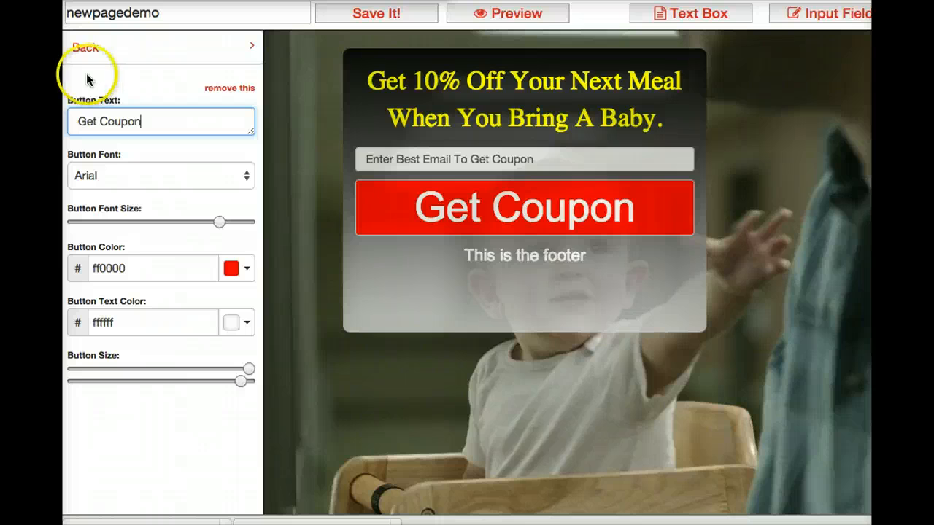
{"action": "scroll", "coordinate": [89, 82], "scroll_direction": "down", "scroll_amount": 1}
{"action": "scroll", "coordinate": [86, 153], "scroll_direction": "down", "scroll_amount": 1}
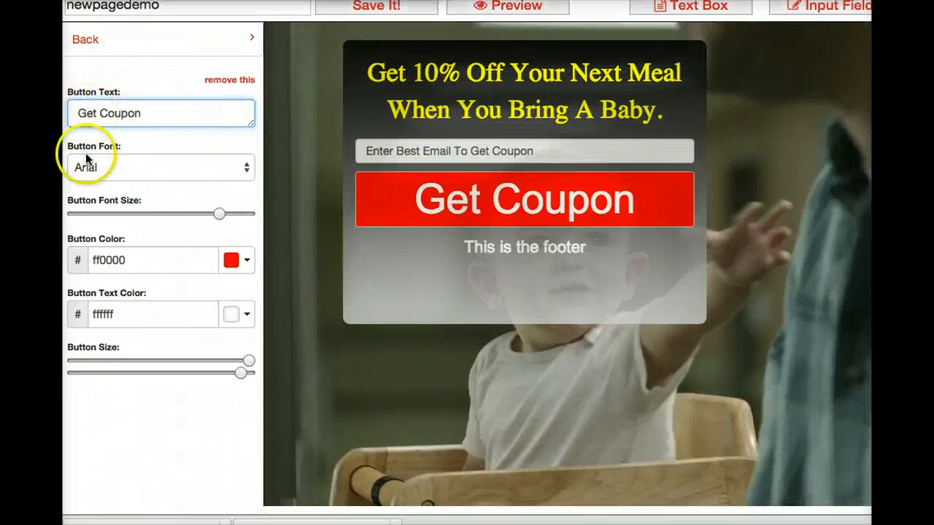
{"action": "left_click", "coordinate": [82, 40]}
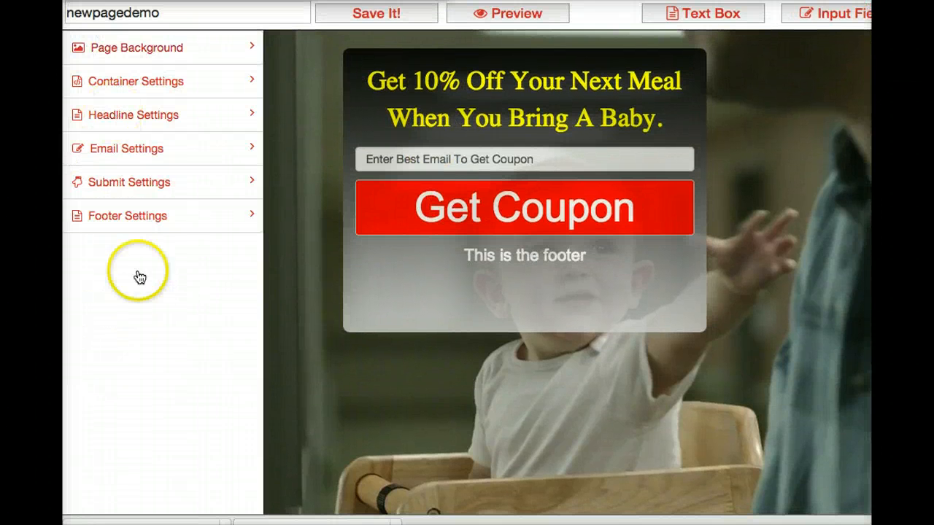
Replace the form's footer text with "Offer good till 2/28/15".
{"action": "left_click", "coordinate": [122, 217]}
{"action": "left_click", "coordinate": [212, 121]}
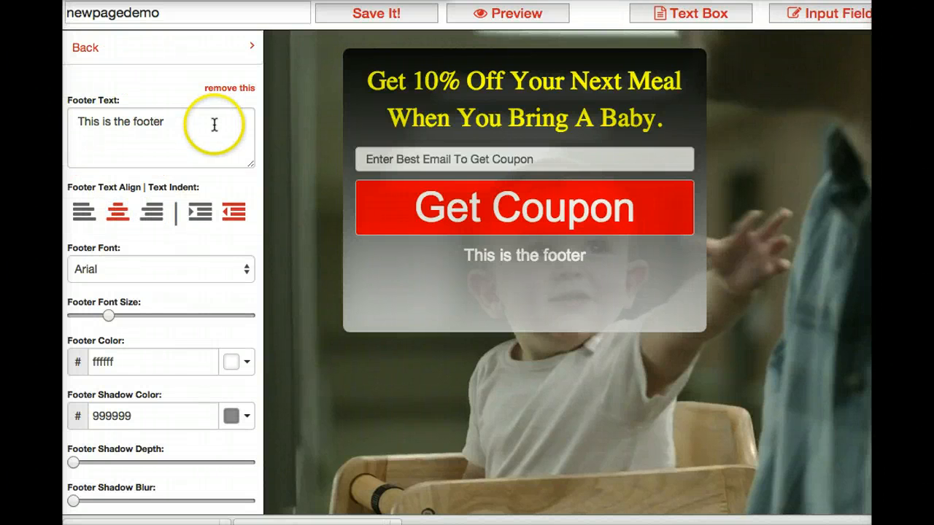
{"action": "key", "text": "ctrl+a"}
{"action": "type", "text": "Off"}
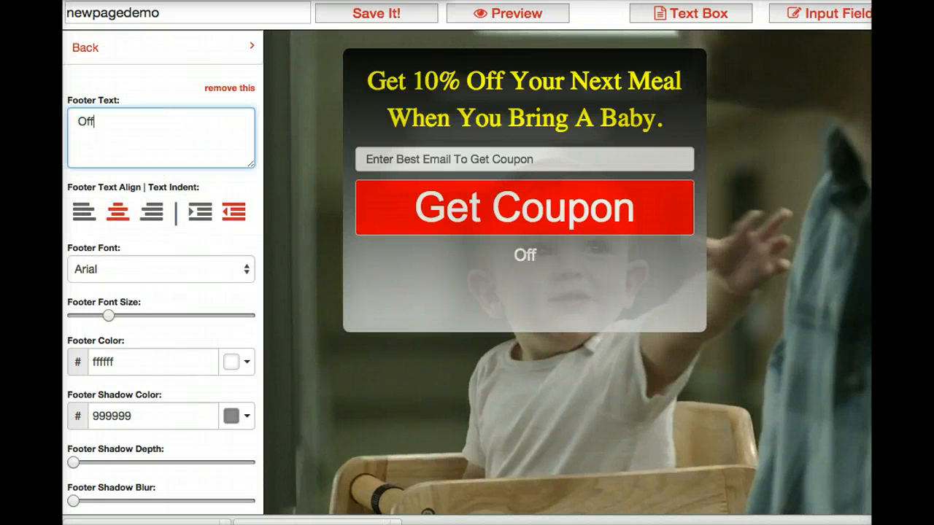
{"action": "type", "text": "er good for"}
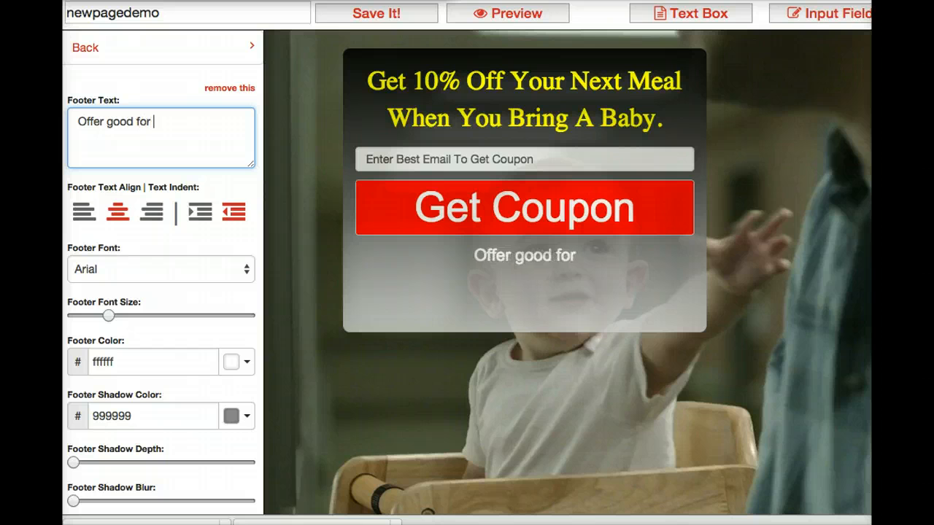
{"action": "key", "text": "BackSpace"}
{"action": "key", "text": "BackSpace"}
{"action": "key", "text": "BackSpace"}
{"action": "key", "text": "BackSpace"}
{"action": "type", "text": "till "}
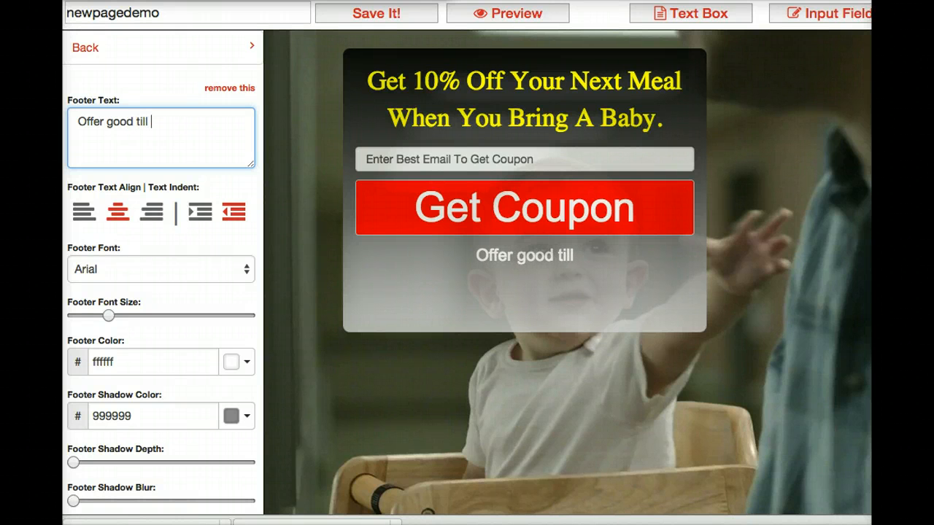
{"action": "type", "text": "2/28"}
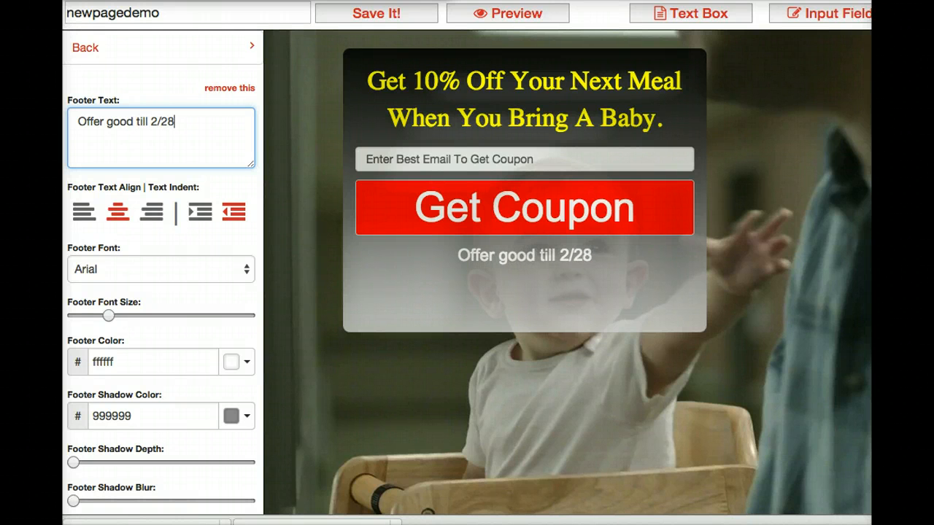
{"action": "type", "text": "/15"}
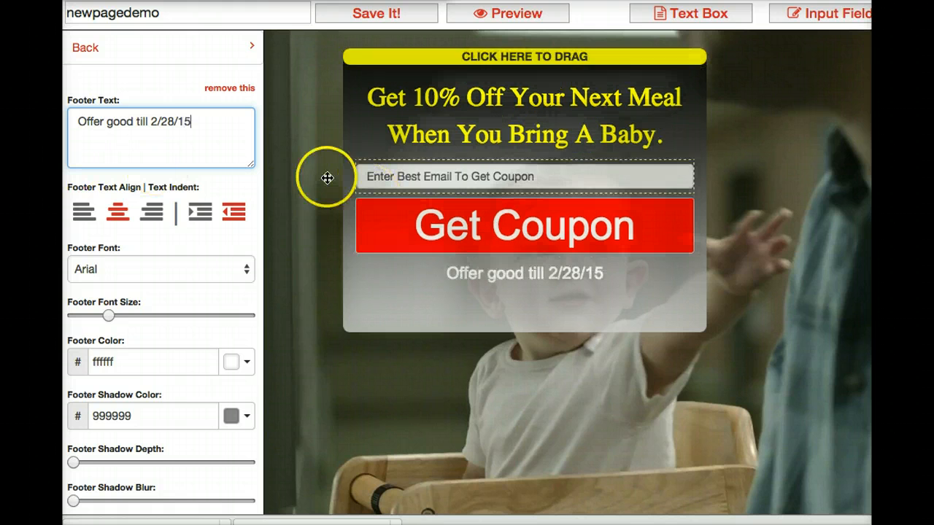
Change the footer text's colour to black, 000000.
{"action": "scroll", "coordinate": [115, 292], "scroll_direction": "down", "scroll_amount": 1}
{"action": "left_click", "coordinate": [233, 332]}
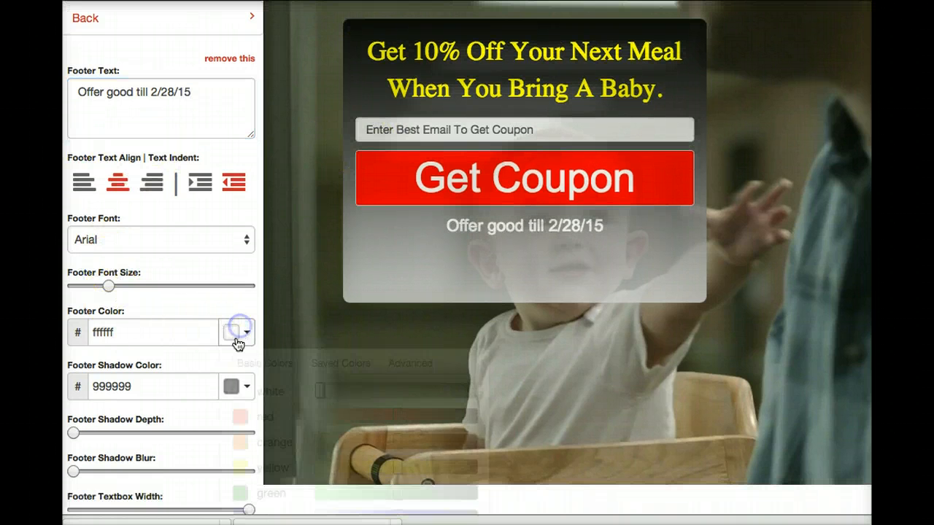
{"action": "scroll", "coordinate": [233, 438], "scroll_direction": "down", "scroll_amount": 2}
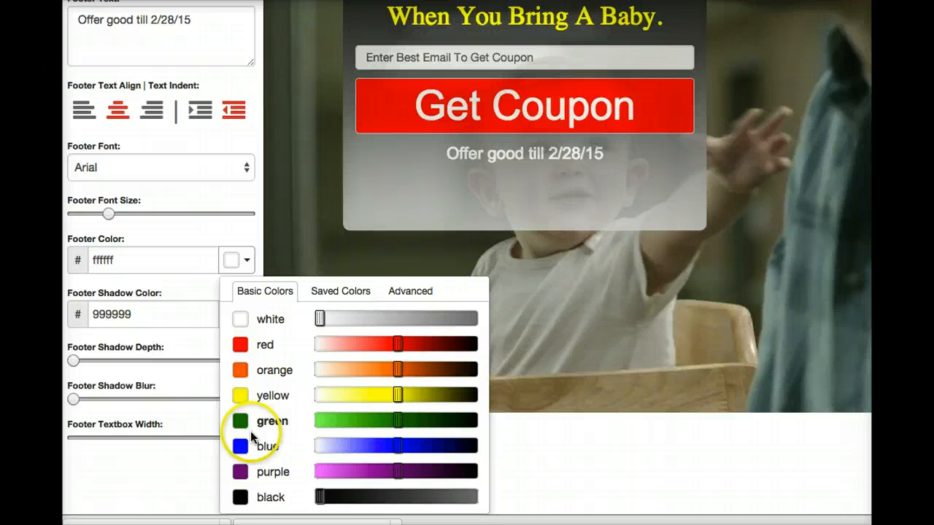
{"action": "left_click", "coordinate": [235, 498]}
{"action": "scroll", "coordinate": [145, 331], "scroll_direction": "up", "scroll_amount": 3}
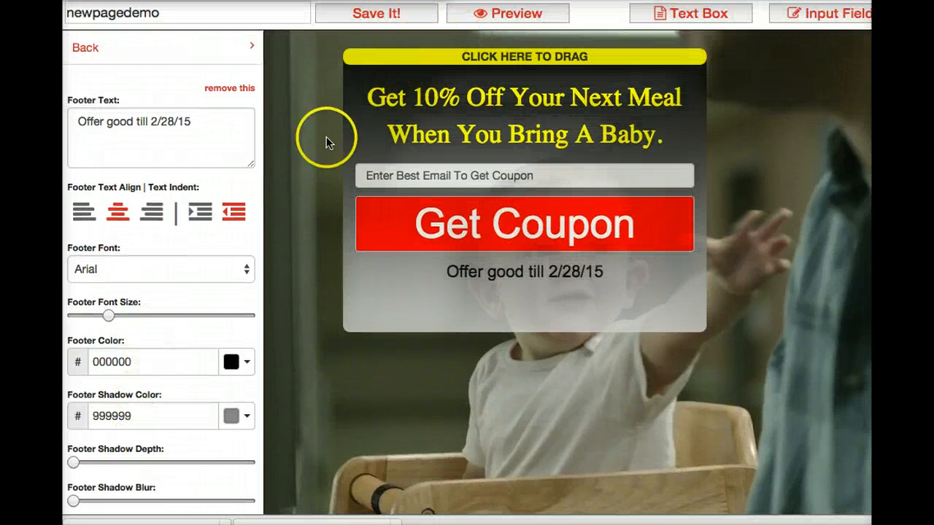
{"action": "left_click", "coordinate": [98, 149]}
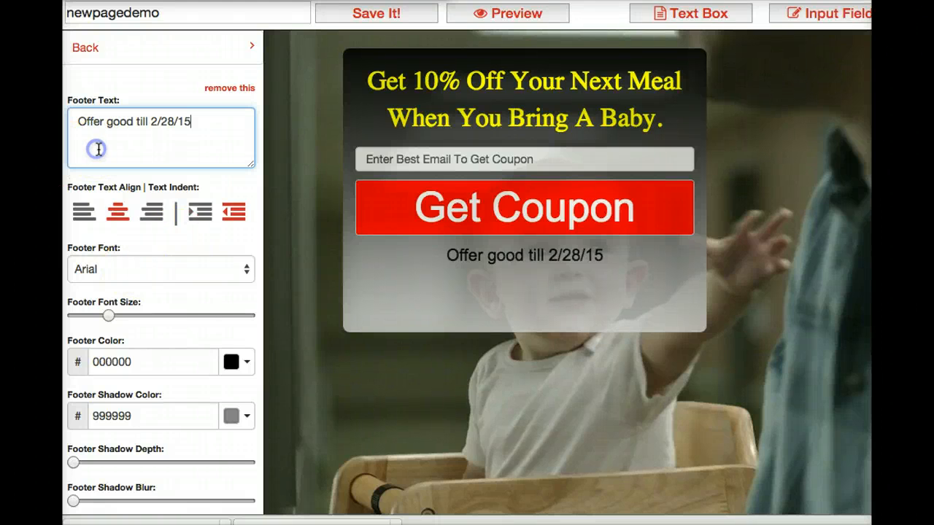
{"action": "scroll", "coordinate": [209, 318], "scroll_direction": "down", "scroll_amount": 3}
{"action": "scroll", "coordinate": [209, 327], "scroll_direction": "up", "scroll_amount": 3}
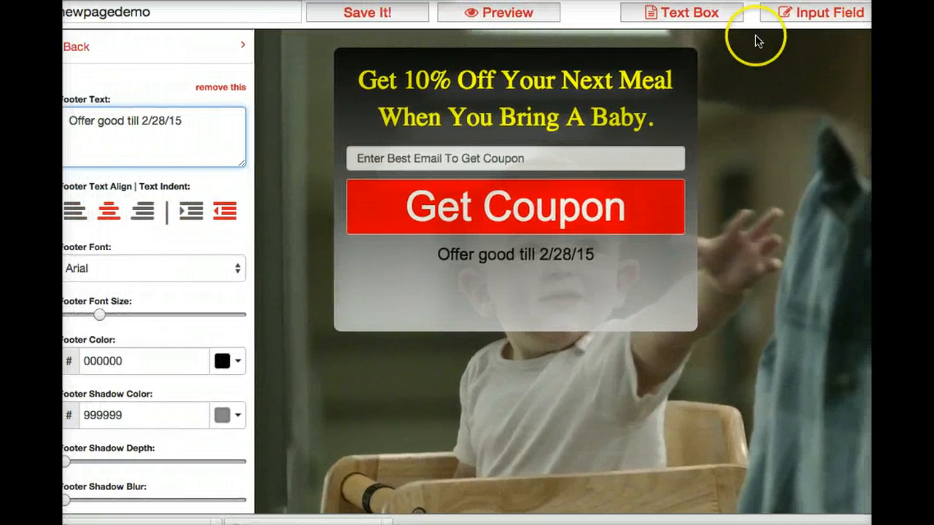
Add a text box named Subhead and replace its placeholder text with "Subhead".
{"action": "left_click", "coordinate": [646, 16]}
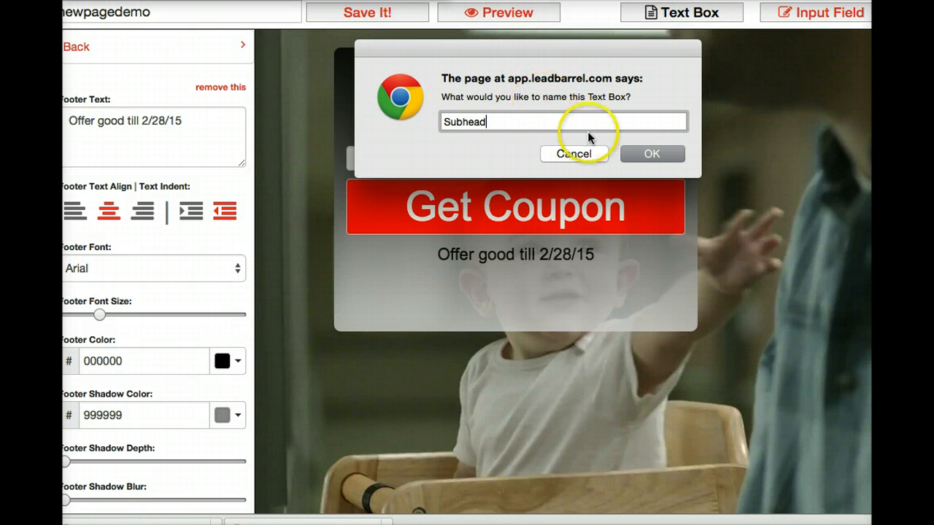
{"action": "left_click", "coordinate": [652, 154]}
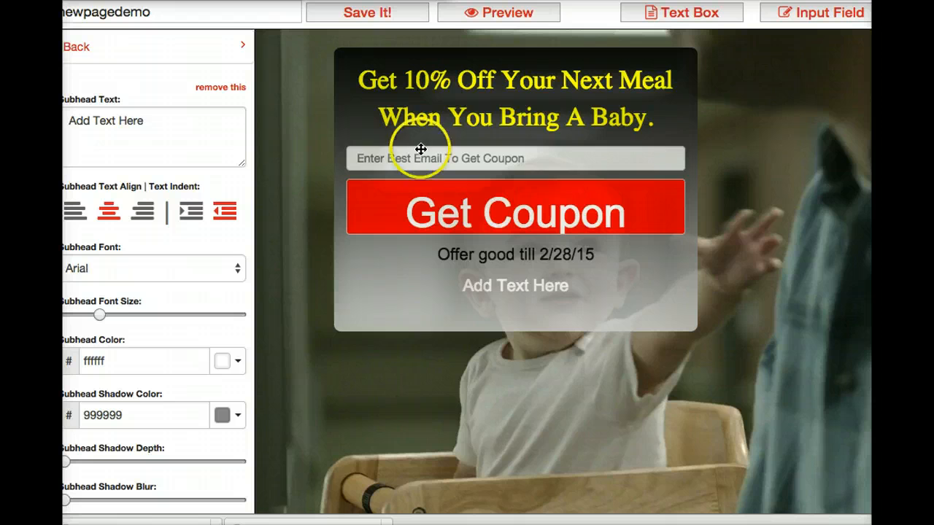
{"action": "left_click", "coordinate": [96, 133]}
{"action": "key", "text": "super+a"}
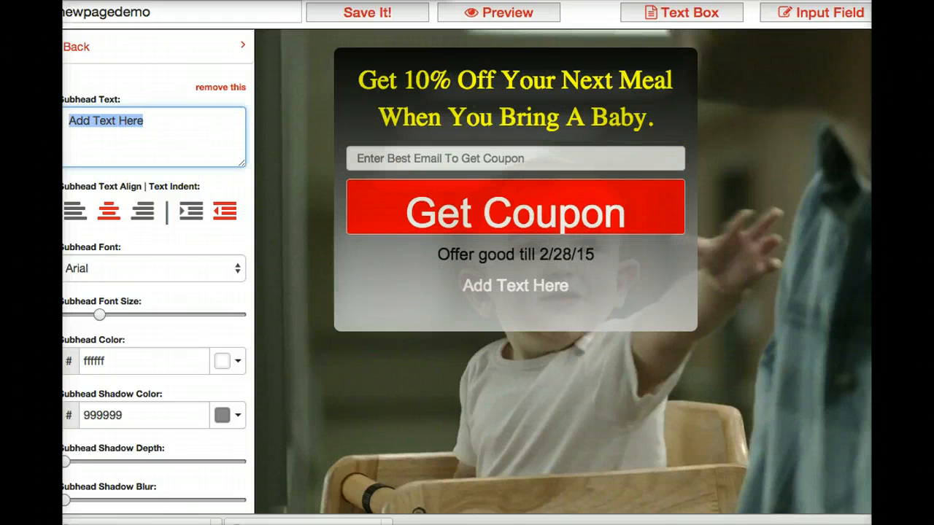
{"action": "type", "text": "Subhead"}
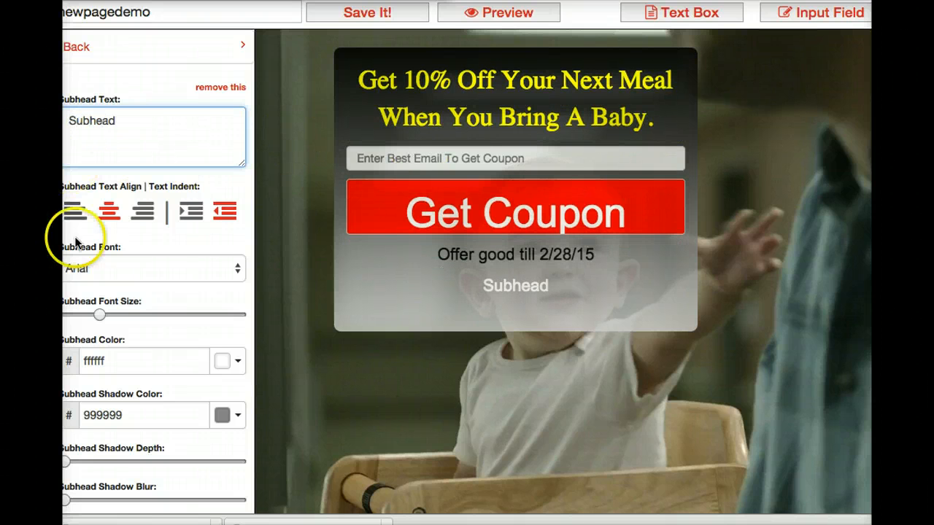
Enlarge the subhead's font to about a third of its range, set it in Balthazar and colour it green.
{"action": "left_click_drag", "start_coordinate": [95, 315], "coordinate": [126, 320]}
{"action": "left_click", "coordinate": [104, 267]}
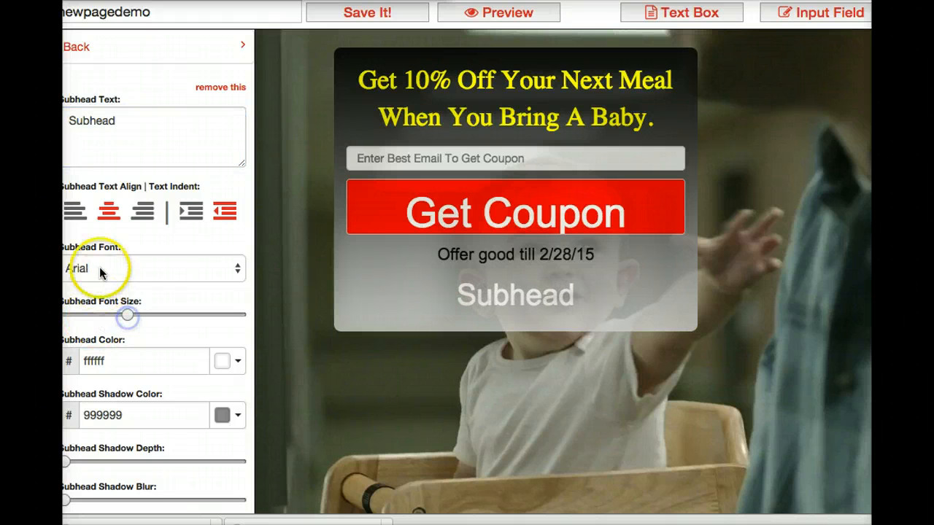
{"action": "left_click", "coordinate": [102, 296]}
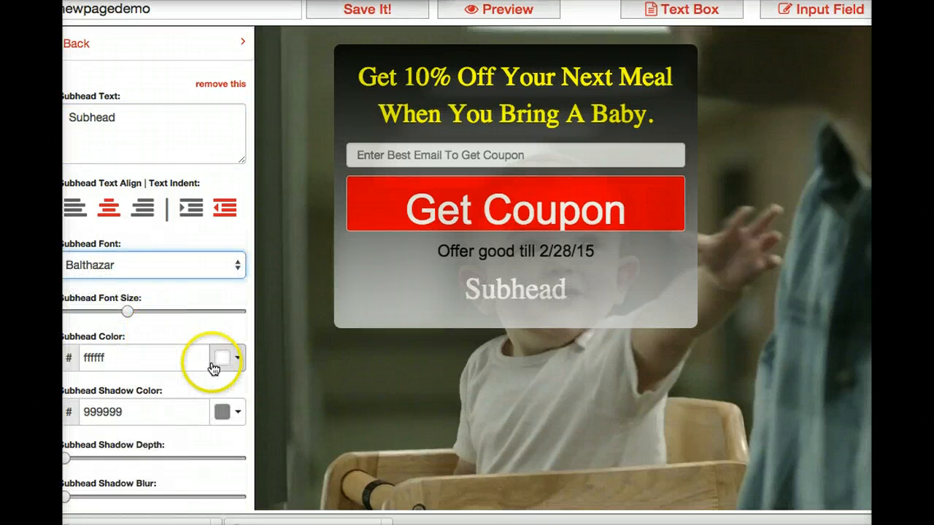
{"action": "left_click", "coordinate": [206, 362]}
{"action": "scroll", "coordinate": [240, 464], "scroll_direction": "down", "scroll_amount": 3}
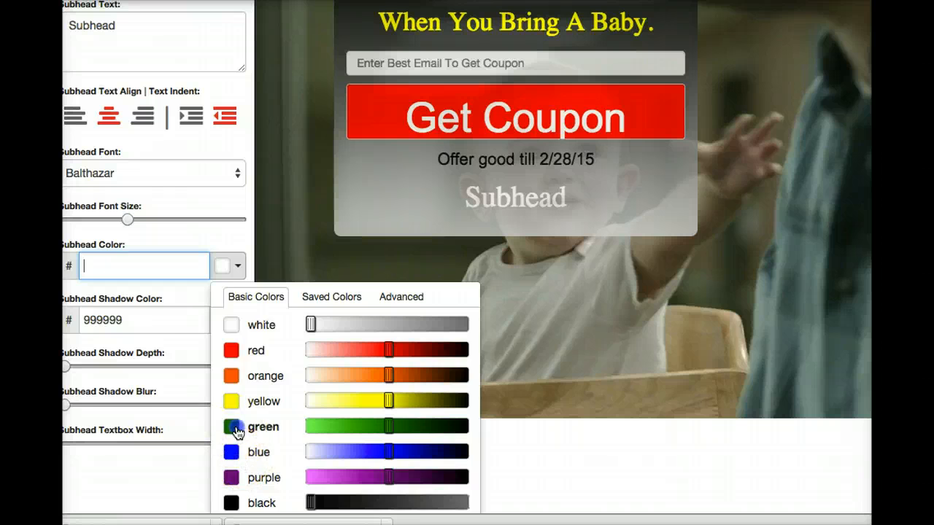
{"action": "left_click", "coordinate": [234, 430]}
{"action": "scroll", "coordinate": [246, 340], "scroll_direction": "up", "scroll_amount": 3}
Move the subhead between the headline and the email field and make the form container slightly taller.
{"action": "left_click_drag", "start_coordinate": [488, 295], "coordinate": [502, 162]}
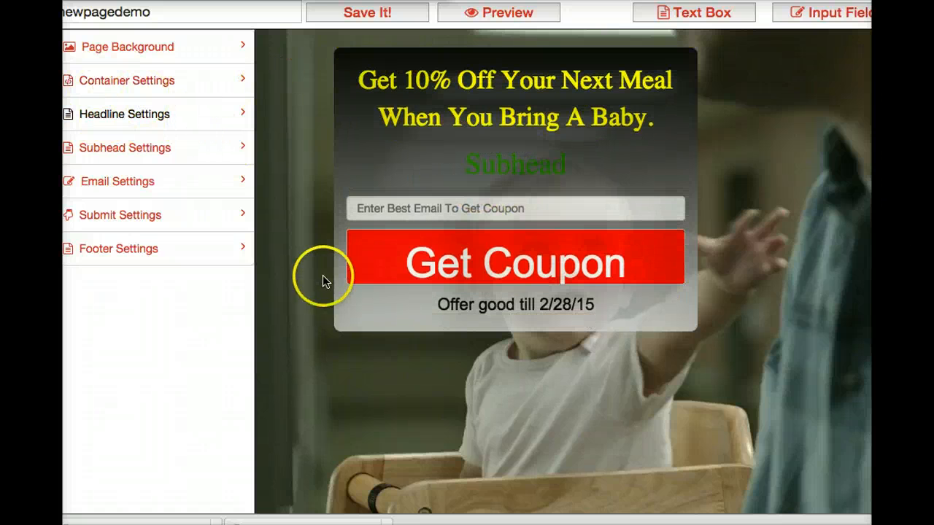
{"action": "left_click", "coordinate": [94, 79]}
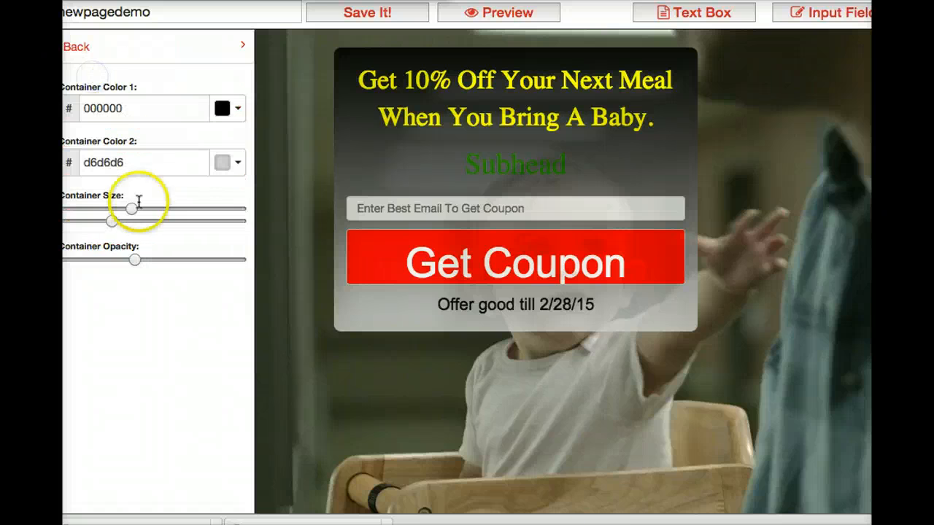
{"action": "left_click_drag", "start_coordinate": [135, 209], "coordinate": [119, 230]}
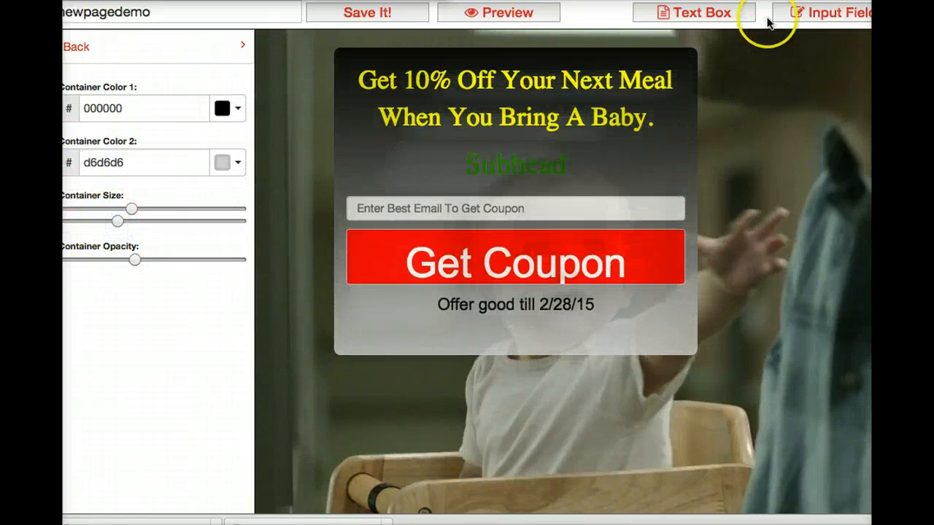
Add an input field named Phone Number with the placeholder text "Best Phone".
{"action": "left_click", "coordinate": [801, 19]}
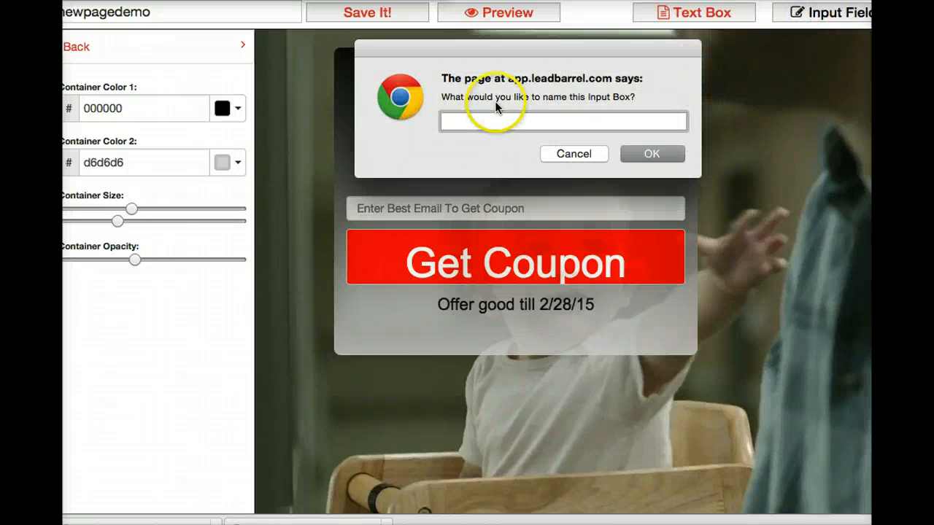
{"action": "type", "text": "Ph"}
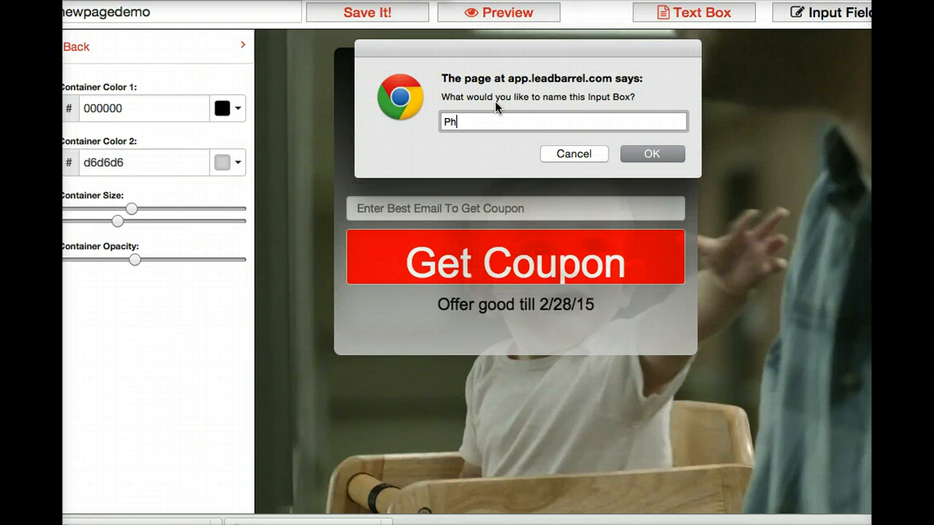
{"action": "type", "text": "one Number"}
{"action": "left_click", "coordinate": [656, 154]}
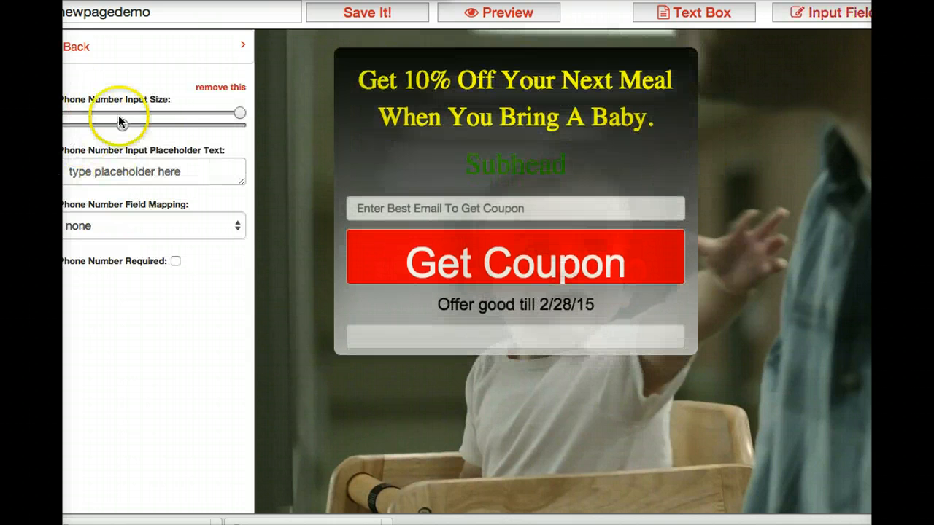
{"action": "left_click", "coordinate": [98, 171]}
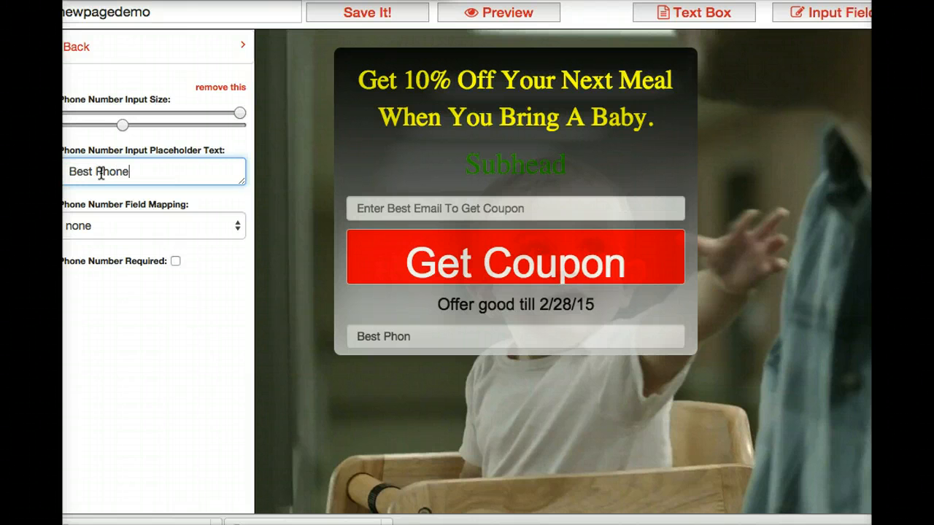
Move the phone field between the email field and the submit button, and return to the settings list.
{"action": "left_click_drag", "start_coordinate": [375, 351], "coordinate": [378, 236]}
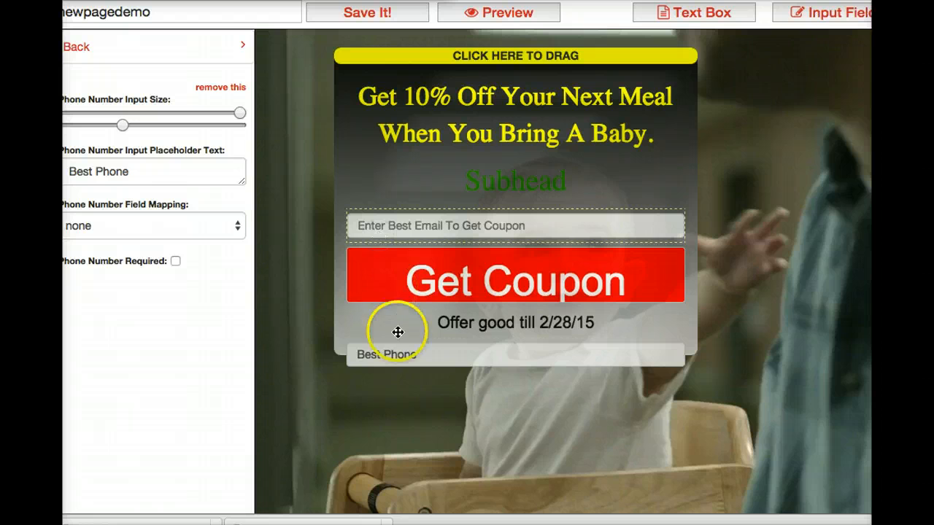
{"action": "left_click_drag", "start_coordinate": [398, 332], "coordinate": [365, 351]}
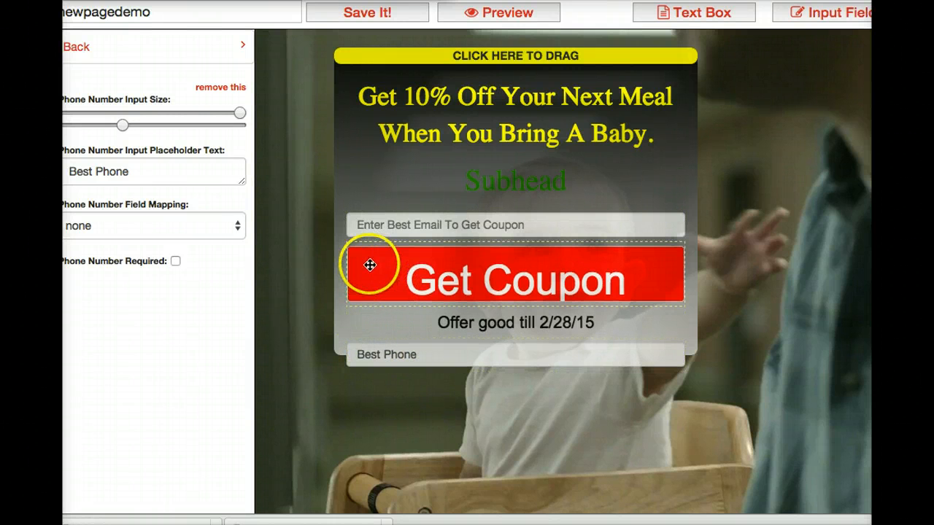
{"action": "left_click", "coordinate": [86, 1]}
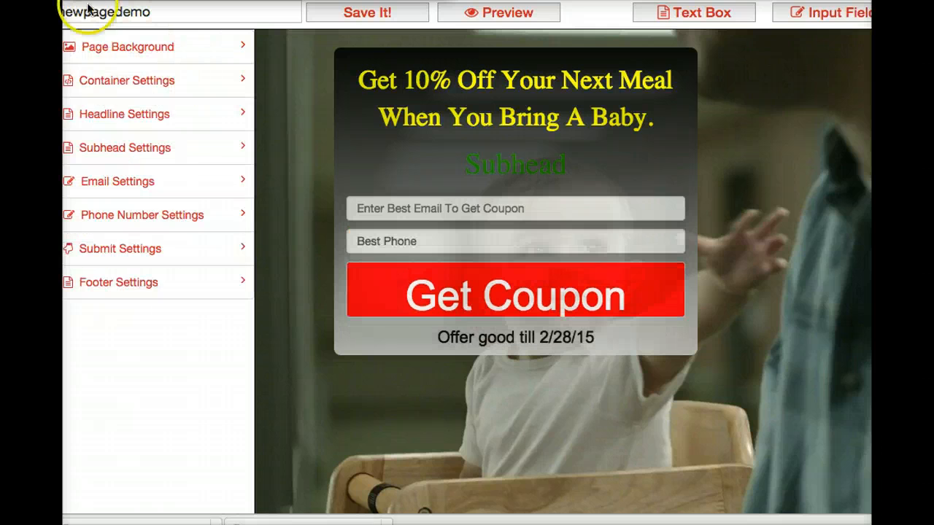
Increase the container's height to a little over a third of its range to leave space under the footer text.
{"action": "left_click", "coordinate": [96, 81]}
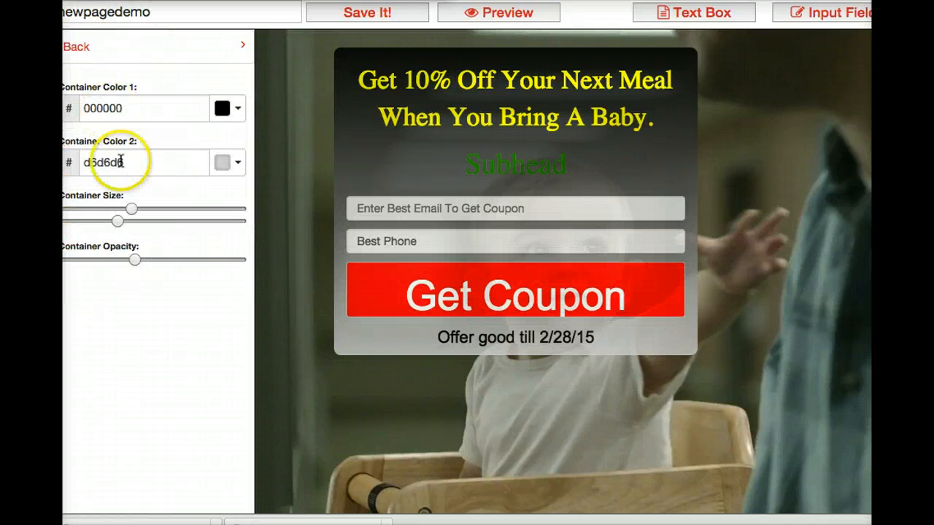
{"action": "left_click_drag", "start_coordinate": [117, 220], "coordinate": [125, 225]}
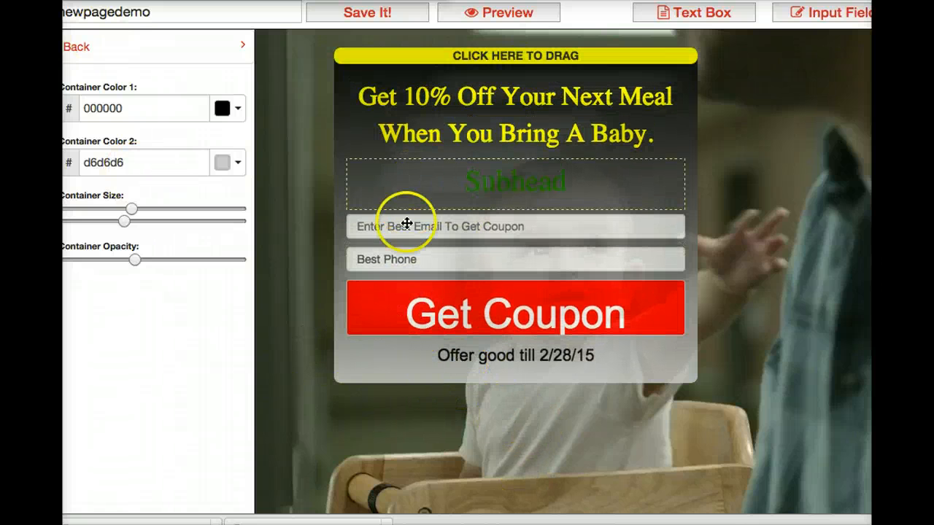
{"action": "mouse_move", "coordinate": [399, 264]}
{"action": "left_mouse_down"}
{"action": "mouse_move", "coordinate": [400, 229]}
{"action": "mouse_move", "coordinate": [401, 261]}
{"action": "left_mouse_up"}
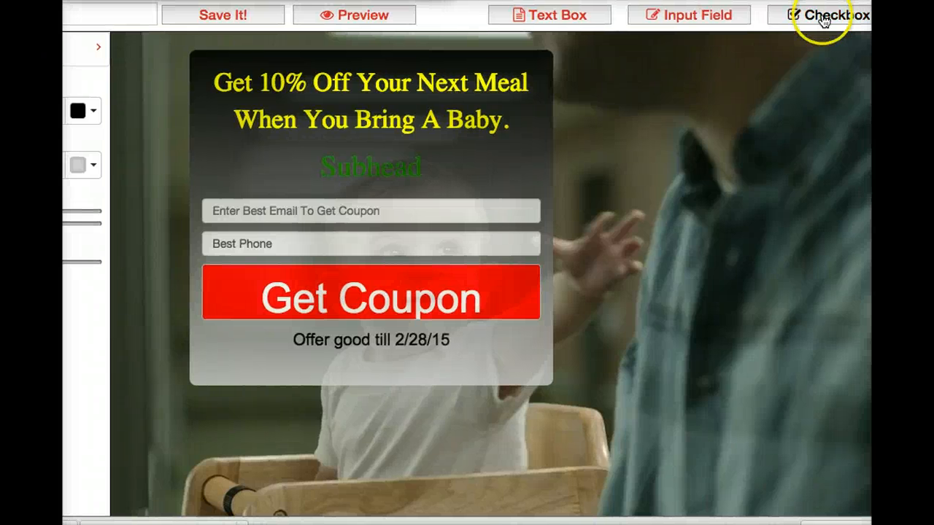
Add a checkbox named "yes I have a baby to bring to dinner".
{"action": "left_click", "coordinate": [823, 16]}
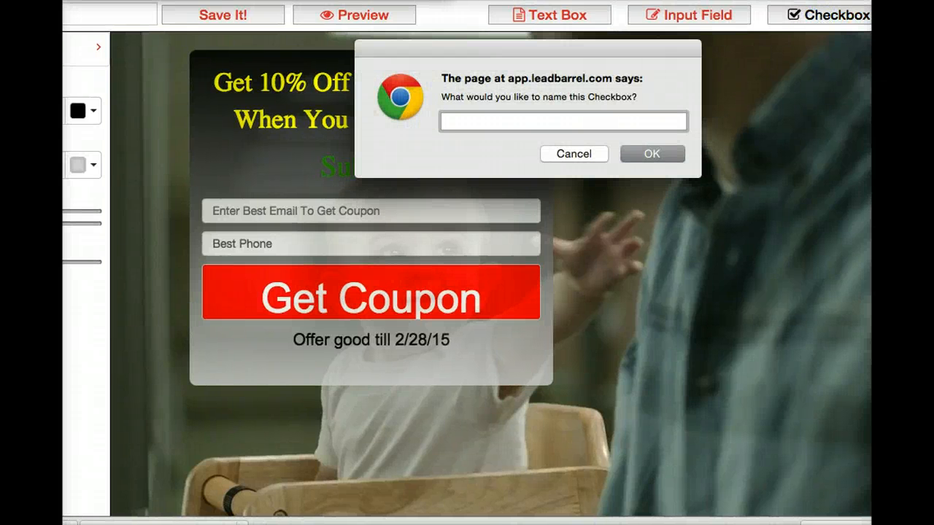
{"action": "left_click_drag", "start_coordinate": [584, 3], "coordinate": [739, 0]}
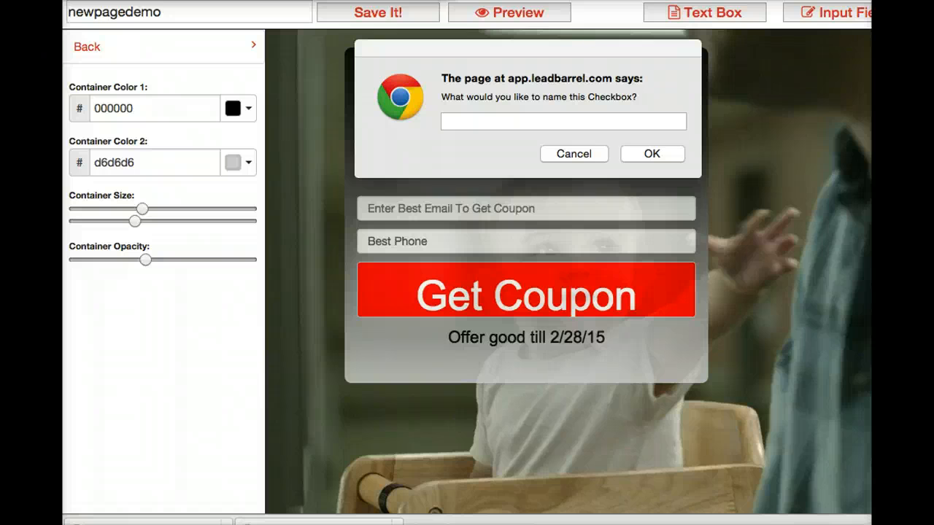
{"action": "left_click", "coordinate": [466, 121]}
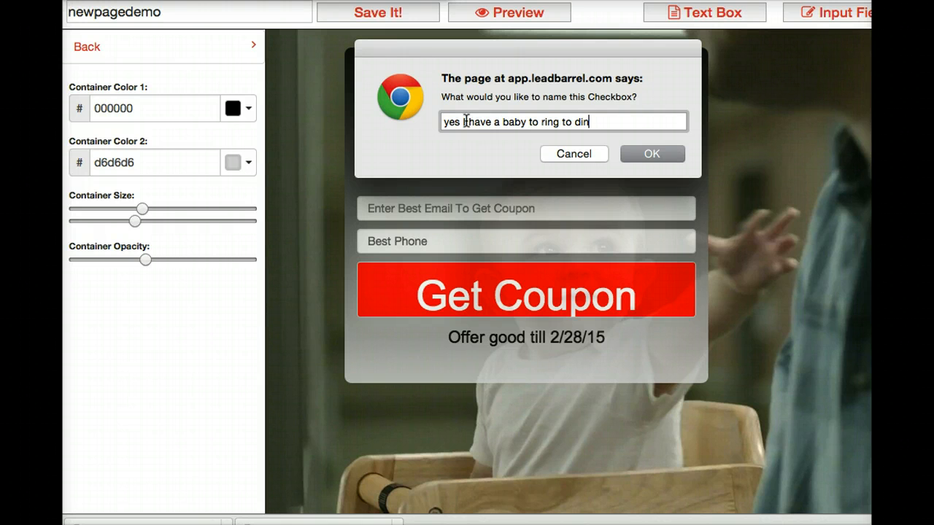
{"action": "left_click", "coordinate": [541, 122]}
{"action": "type", "text": "b"}
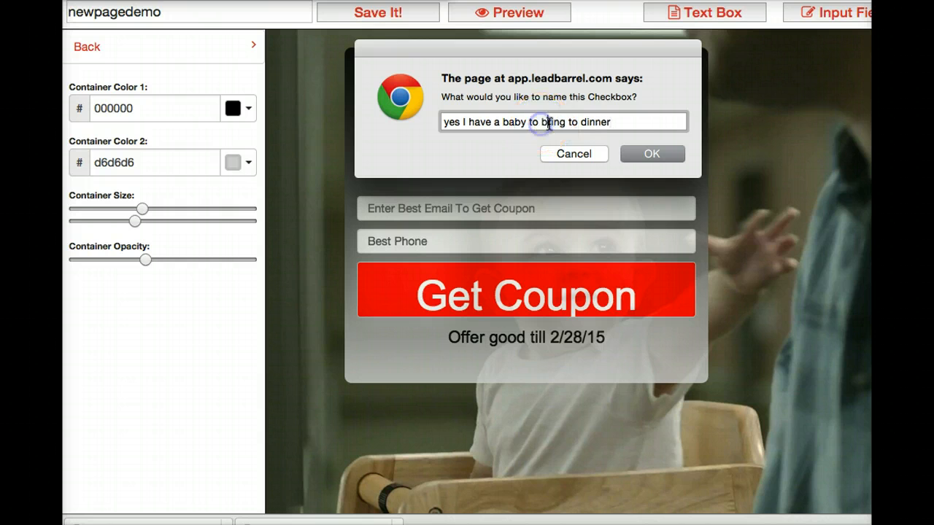
{"action": "left_click", "coordinate": [626, 152]}
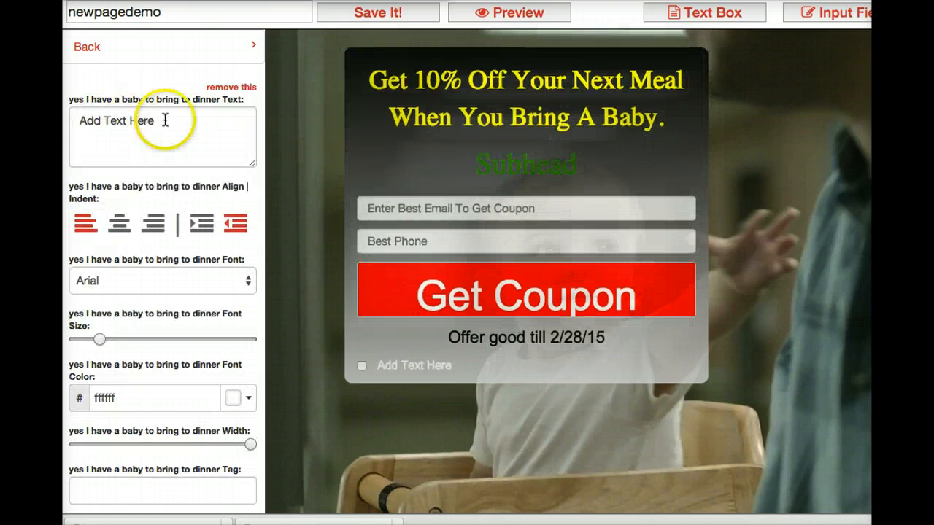
Set the checkbox's text to "Yes, I have a baby to bring to dinner." and its tag to hasbaby.
{"action": "left_click", "coordinate": [170, 119]}
{"action": "left_click_drag", "start_coordinate": [202, 121], "coordinate": [63, 118]}
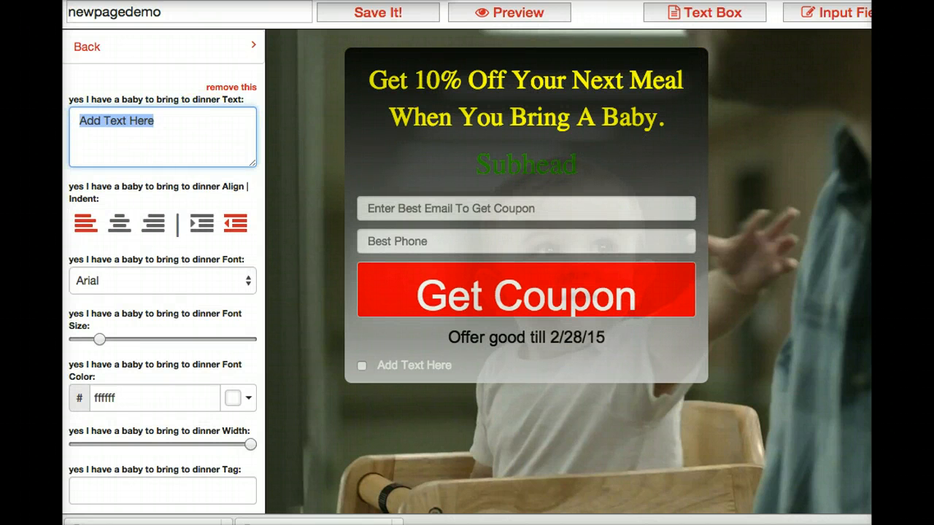
{"action": "type", "text": "Ye"}
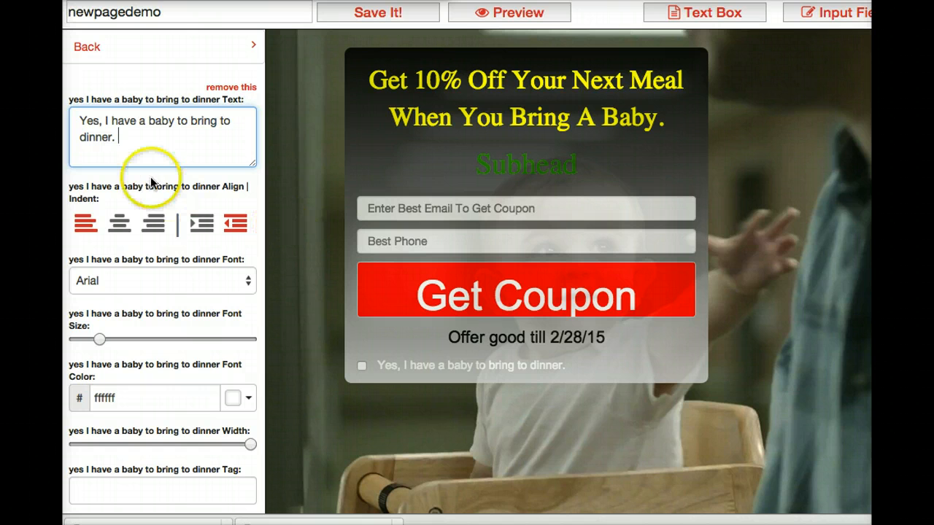
{"action": "left_click", "coordinate": [127, 486]}
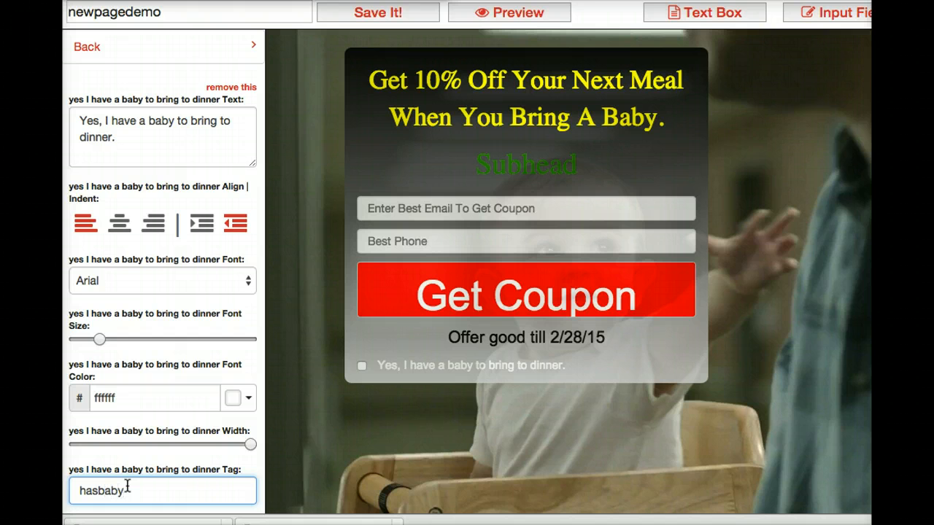
{"action": "left_click", "coordinate": [124, 495]}
Rearrange the form so the checkbox sits below the phone field, followed by the submit button and the footer text.
{"action": "left_click_drag", "start_coordinate": [407, 321], "coordinate": [416, 284]}
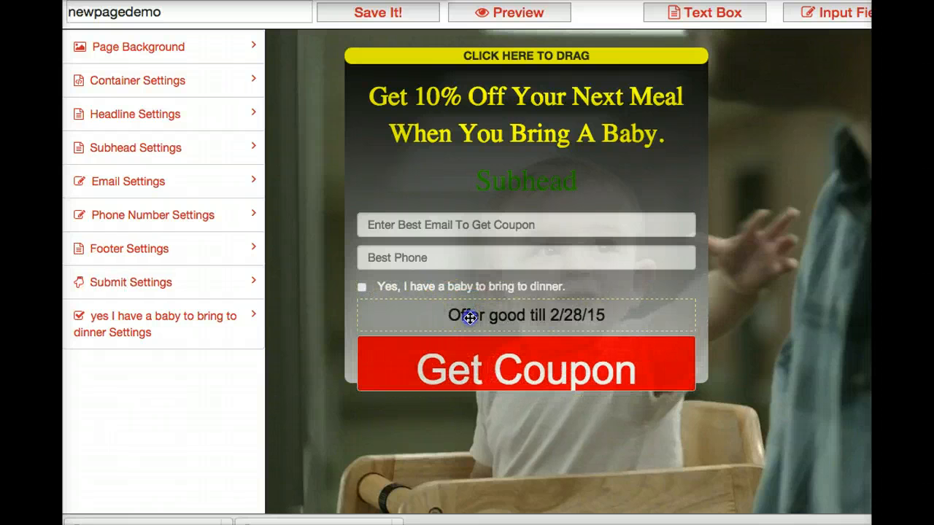
{"action": "left_click_drag", "start_coordinate": [470, 318], "coordinate": [478, 385]}
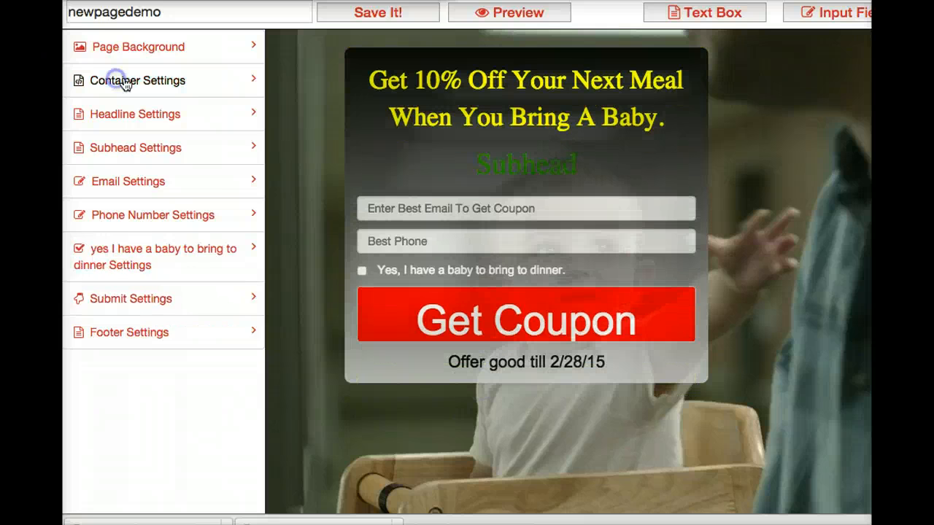
Increase the container's height slightly, to nearly two fifths of its range, for more space under the footer text.
{"action": "left_click", "coordinate": [114, 78]}
{"action": "left_click_drag", "start_coordinate": [136, 219], "coordinate": [142, 226]}
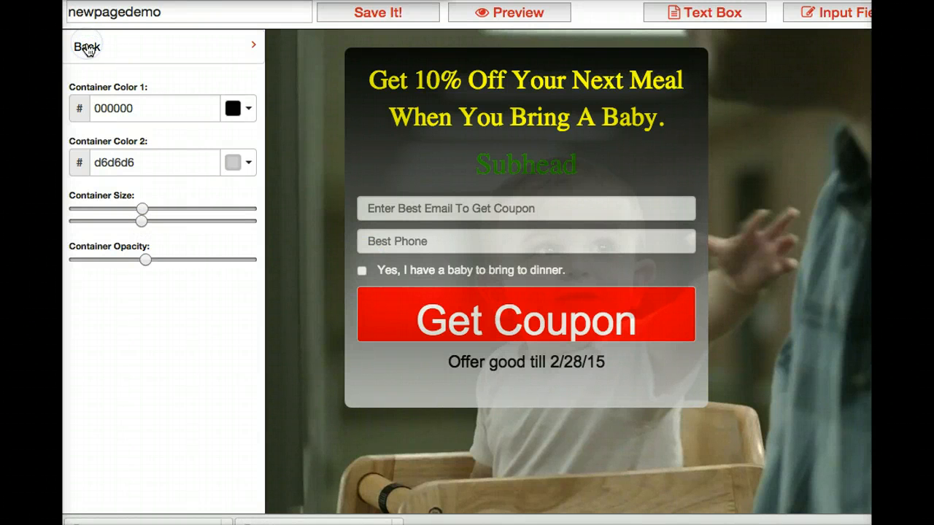
{"action": "left_click", "coordinate": [87, 48]}
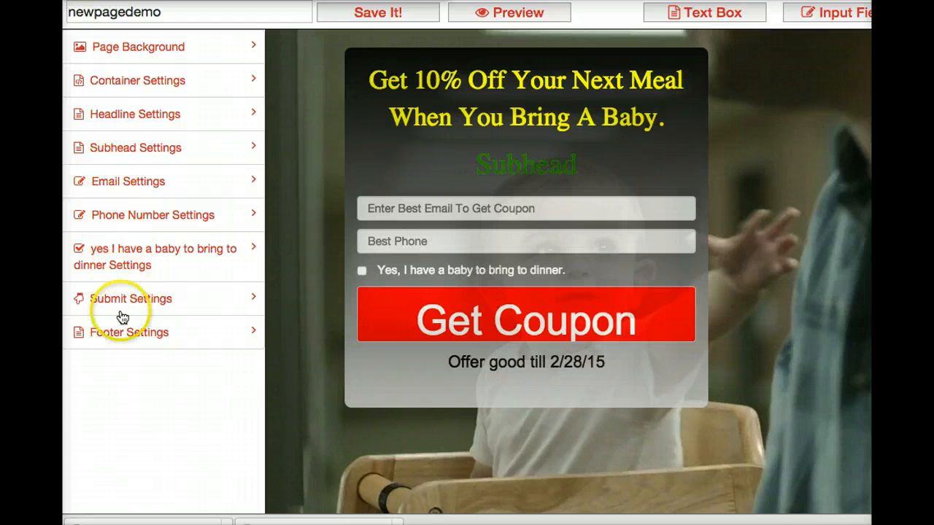
Indent the baby checkbox with left alignment and enlarge its font slightly so the text spans most of the form's width.
{"action": "left_click", "coordinate": [115, 261]}
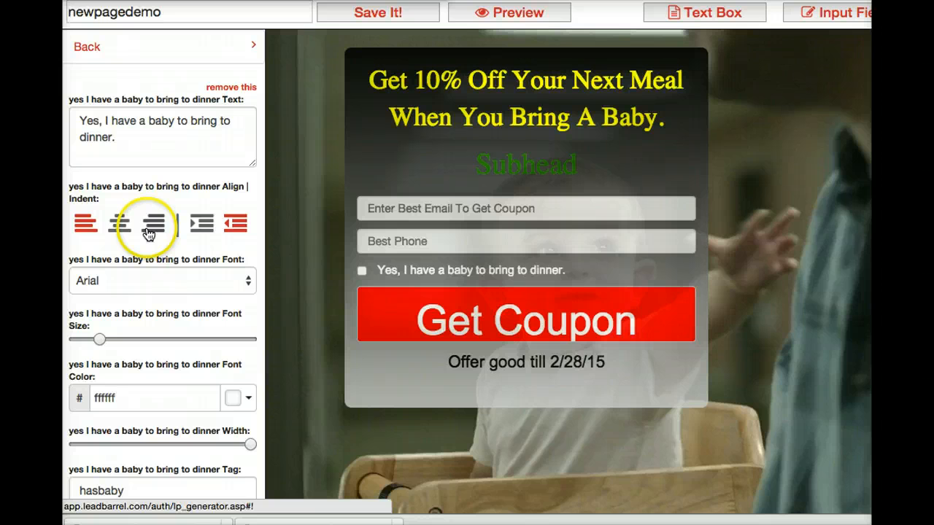
{"action": "left_click", "coordinate": [113, 229]}
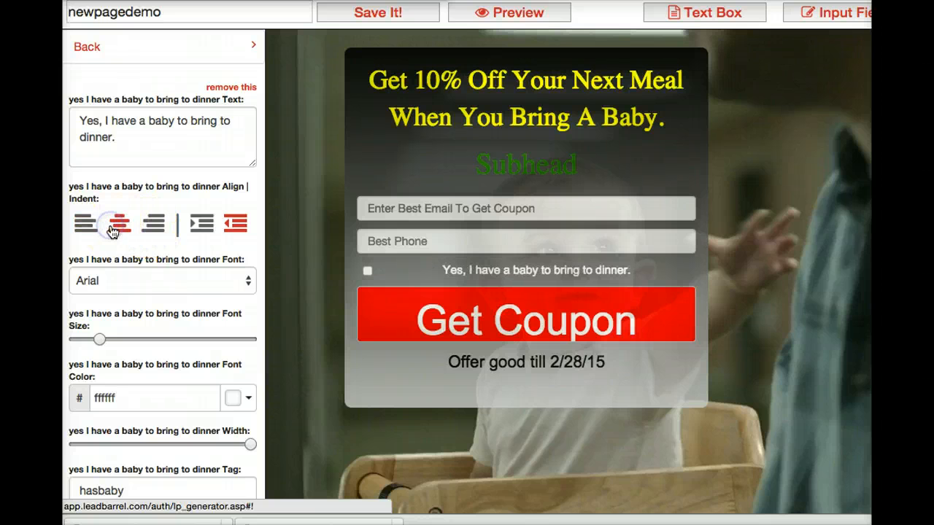
{"action": "left_click", "coordinate": [210, 233]}
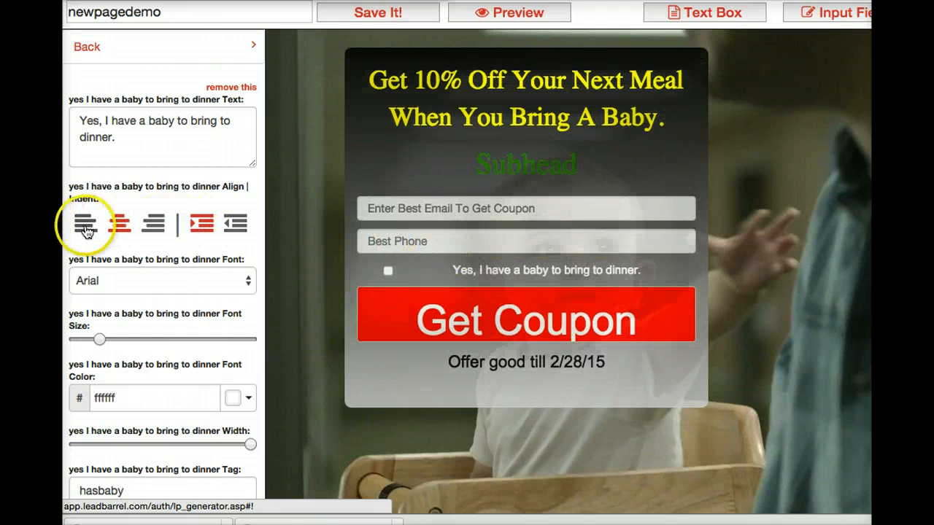
{"action": "left_click", "coordinate": [86, 231]}
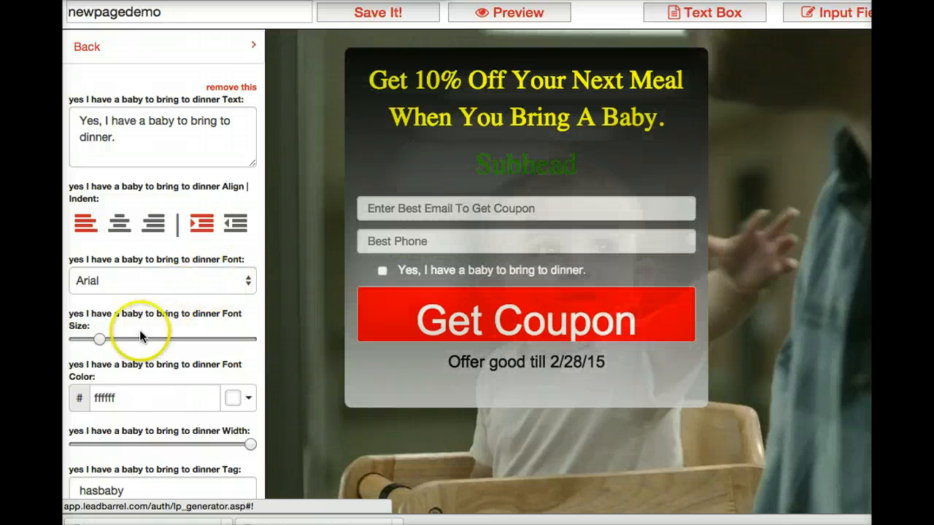
{"action": "left_click_drag", "start_coordinate": [100, 339], "coordinate": [111, 341]}
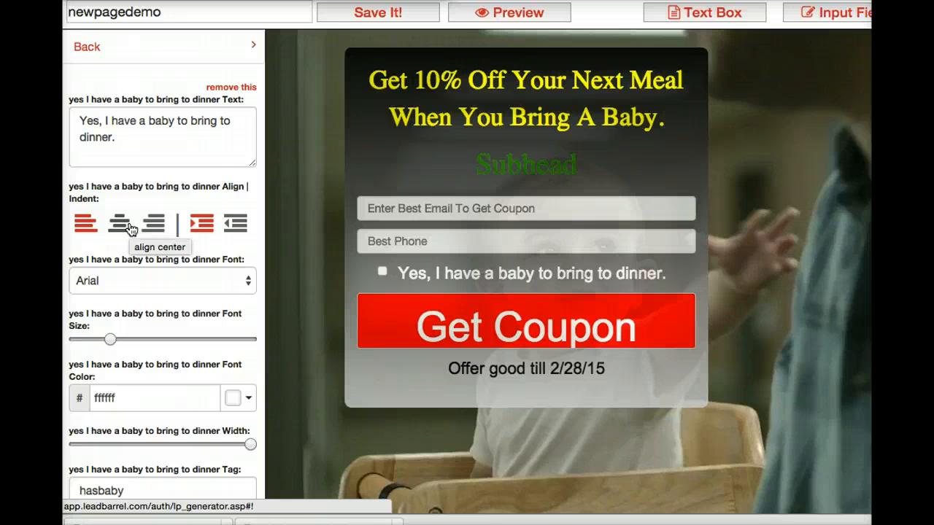
Save newpagedemo and preview the finished page, closing the preview when done.
{"action": "left_click", "coordinate": [355, 16]}
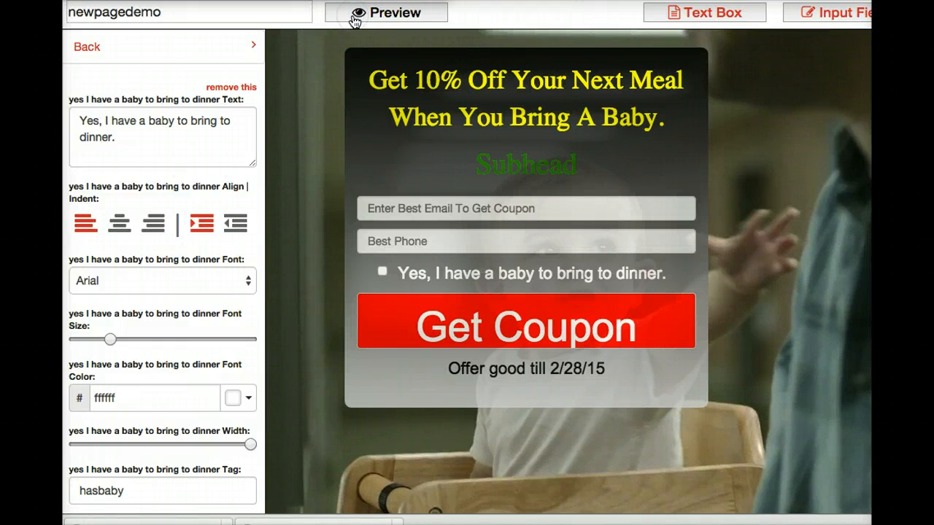
{"action": "left_click", "coordinate": [377, 16]}
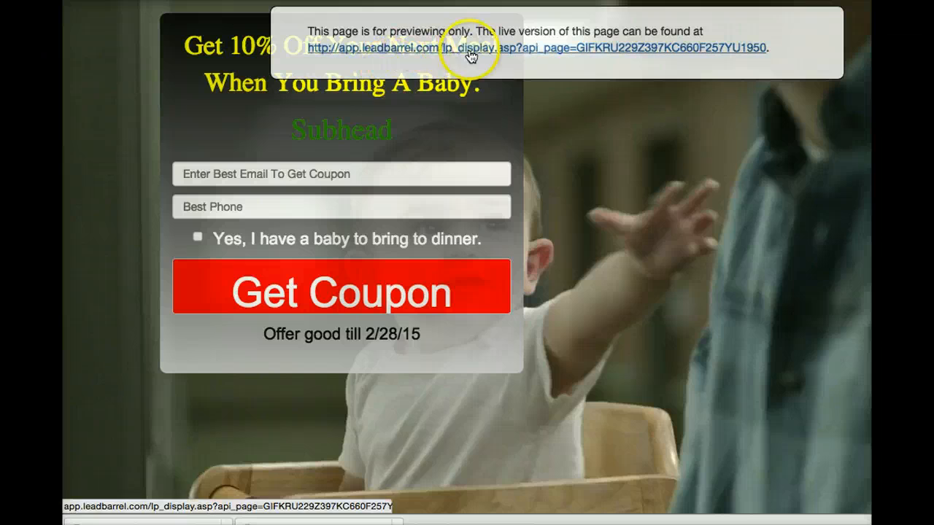
{"action": "key", "text": "super+w"}
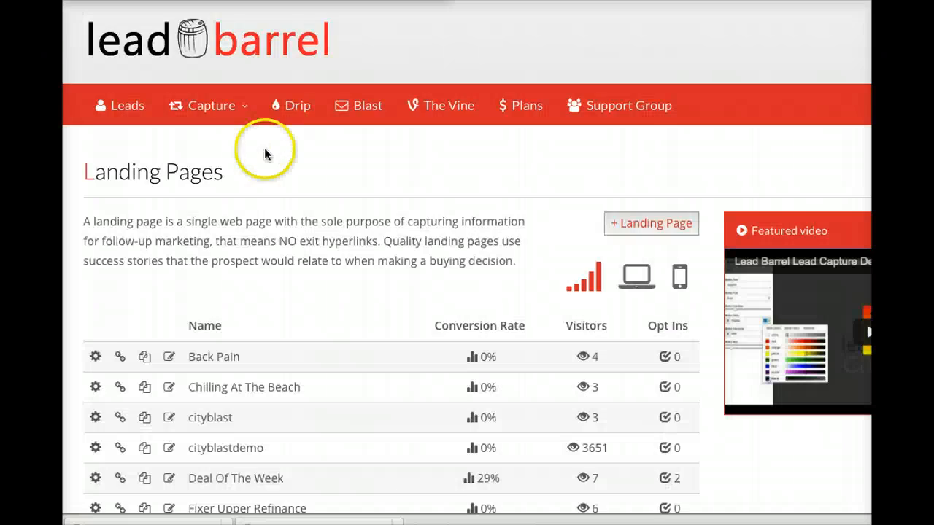
Look through the list of landing pages and display the marketing links for the Chilling At The Beach page.
{"action": "scroll", "coordinate": [300, 172], "scroll_direction": "down", "scroll_amount": 3}
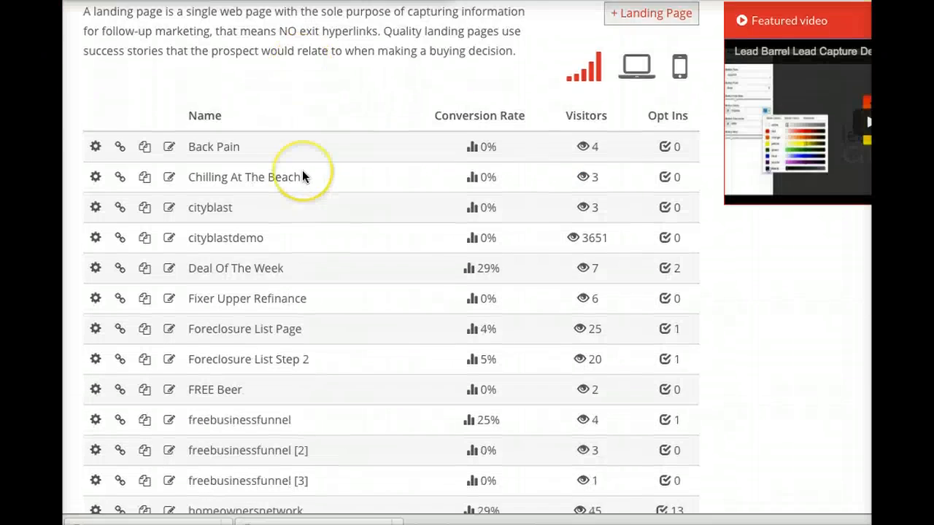
{"action": "scroll", "coordinate": [303, 177], "scroll_direction": "down", "scroll_amount": 9}
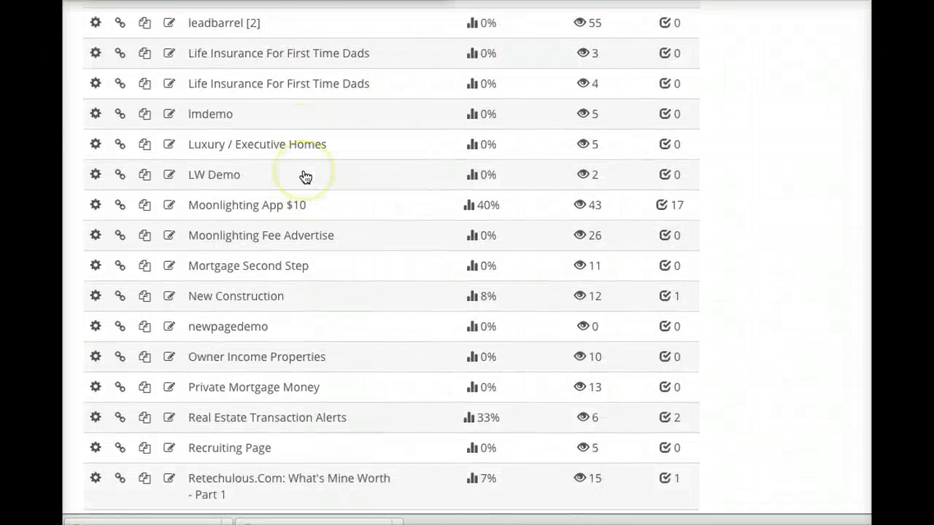
{"action": "scroll", "coordinate": [306, 175], "scroll_direction": "down", "scroll_amount": 1}
{"action": "scroll", "coordinate": [307, 175], "scroll_direction": "up", "scroll_amount": 5}
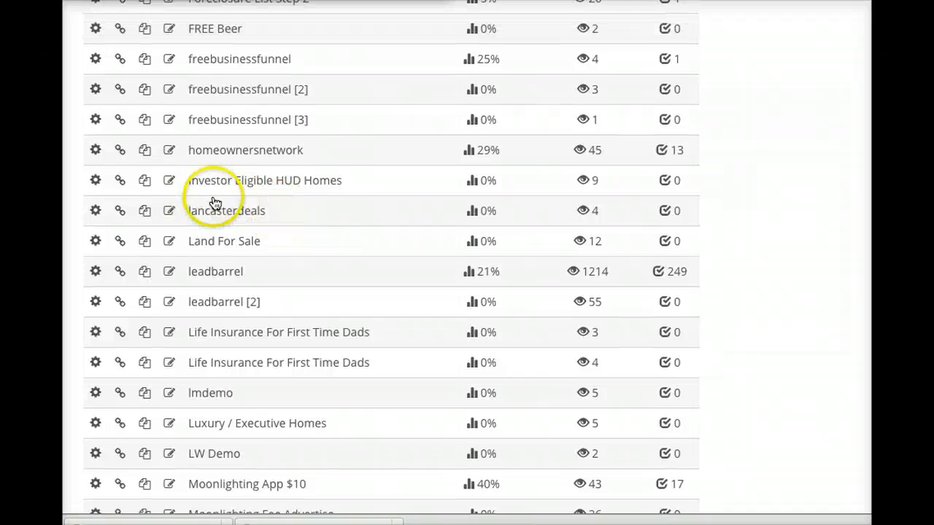
{"action": "scroll", "coordinate": [207, 123], "scroll_direction": "up", "scroll_amount": 2}
{"action": "scroll", "coordinate": [150, 92], "scroll_direction": "up", "scroll_amount": 1}
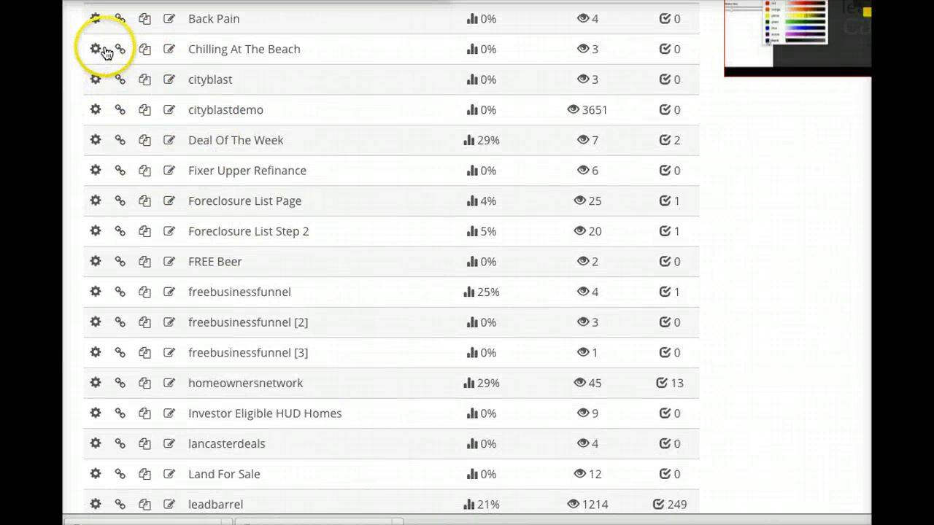
{"action": "left_click", "coordinate": [120, 49]}
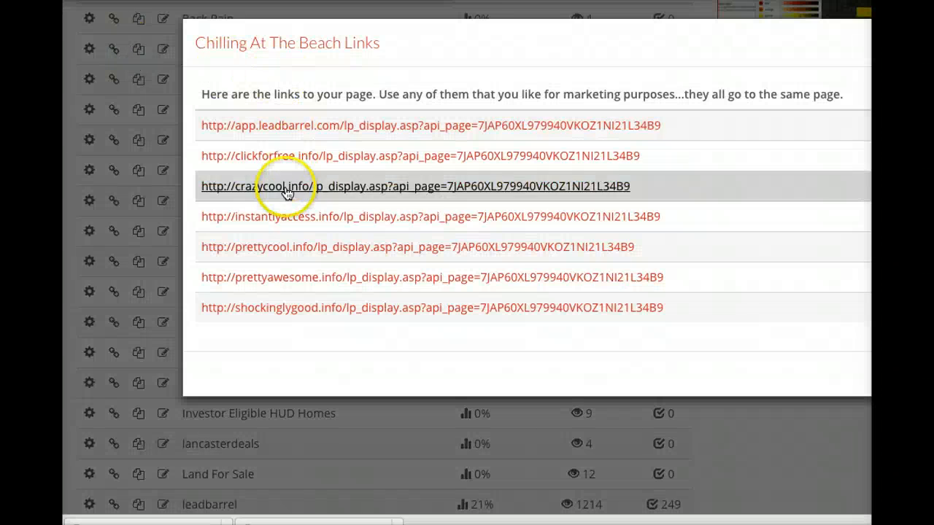